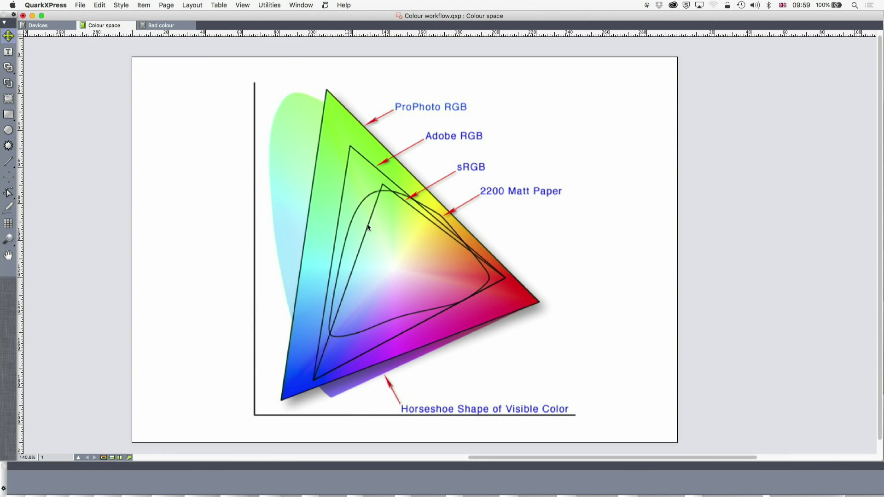
Zoom in on the sRGB and 2200 Matt Paper gamuts and select the gamut diagram's picture box
{"action": "scroll", "coordinate": [385, 229], "scroll_direction": "up", "scroll_amount": 10}
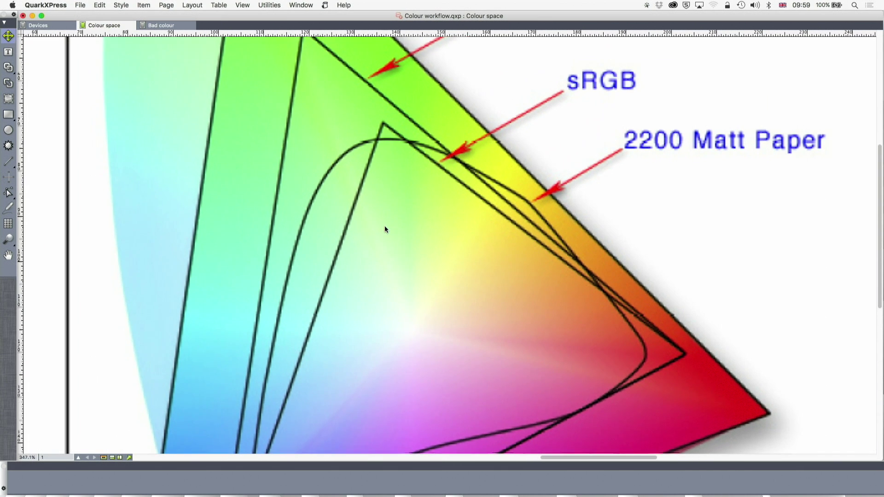
{"action": "scroll", "coordinate": [385, 228], "scroll_direction": "down", "scroll_amount": 2}
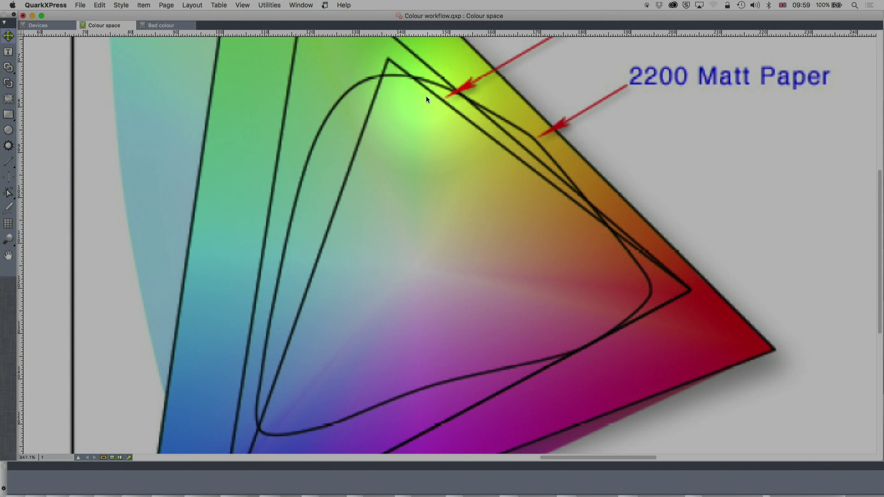
{"action": "mouse_move", "coordinate": [426, 96]}
{"action": "left_mouse_down"}
{"action": "mouse_move", "coordinate": [446, 148]}
{"action": "mouse_move", "coordinate": [438, 126]}
{"action": "left_mouse_up"}
{"action": "scroll", "coordinate": [491, 165], "scroll_direction": "down", "scroll_amount": 3}
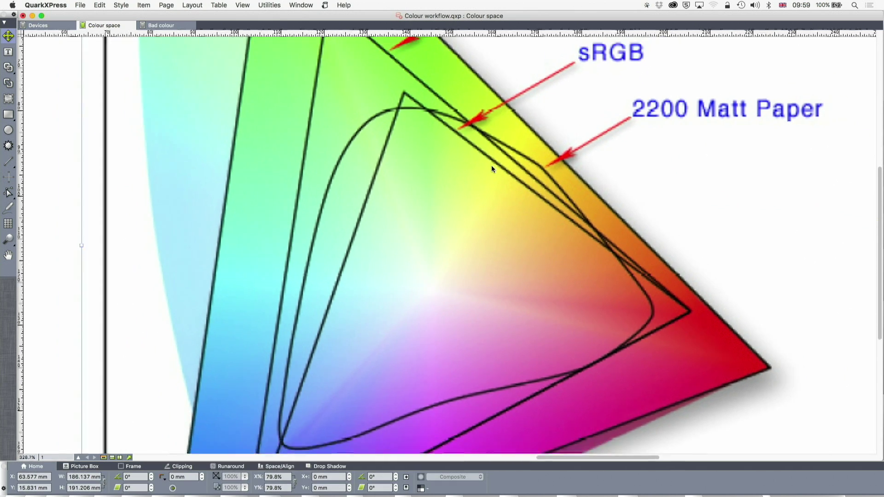
{"action": "scroll", "coordinate": [491, 165], "scroll_direction": "down", "scroll_amount": 4}
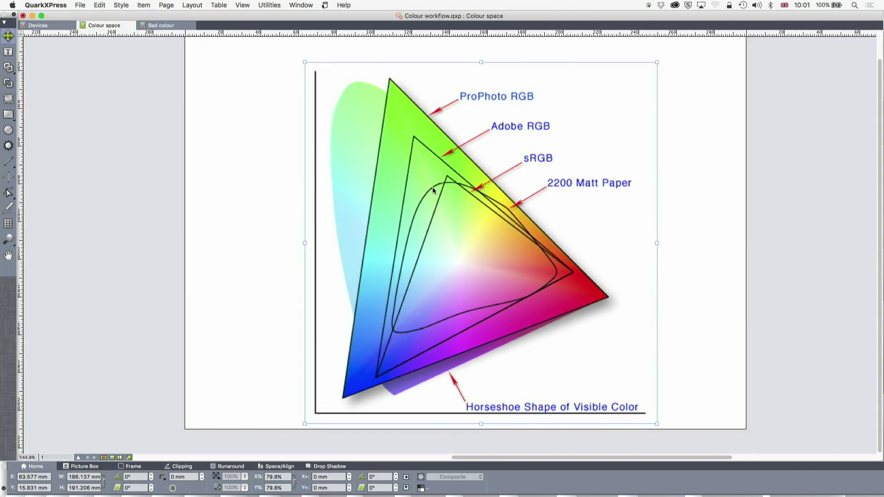
{"action": "scroll", "coordinate": [432, 187], "scroll_direction": "up", "scroll_amount": 5}
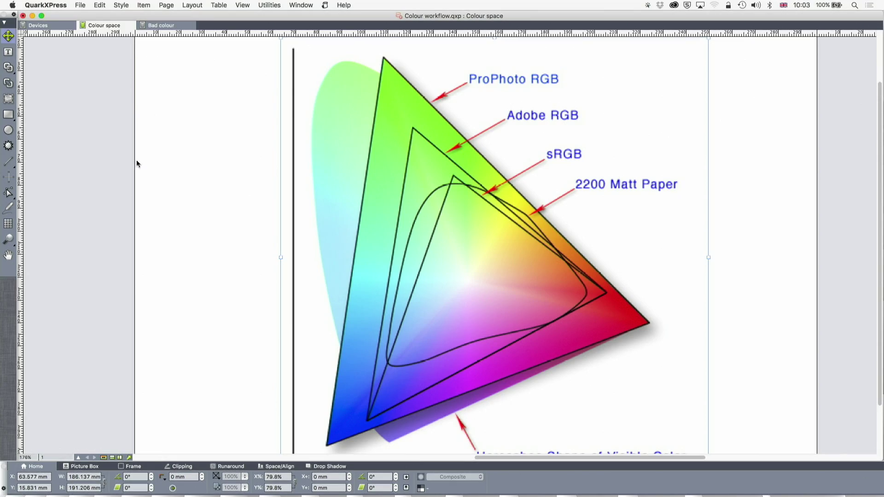
Deselect the colour-gamut diagram and switch to the Devices layout
{"action": "left_click_drag", "start_coordinate": [138, 168], "coordinate": [93, 44]}
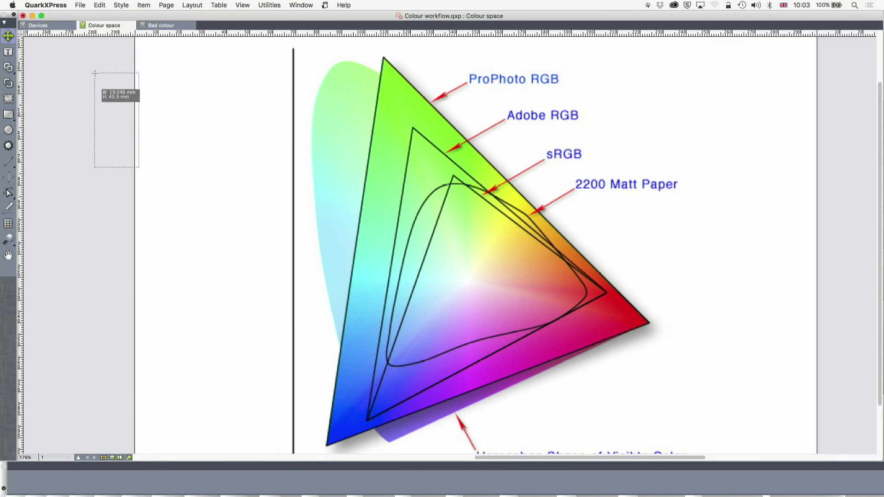
{"action": "left_click", "coordinate": [46, 25]}
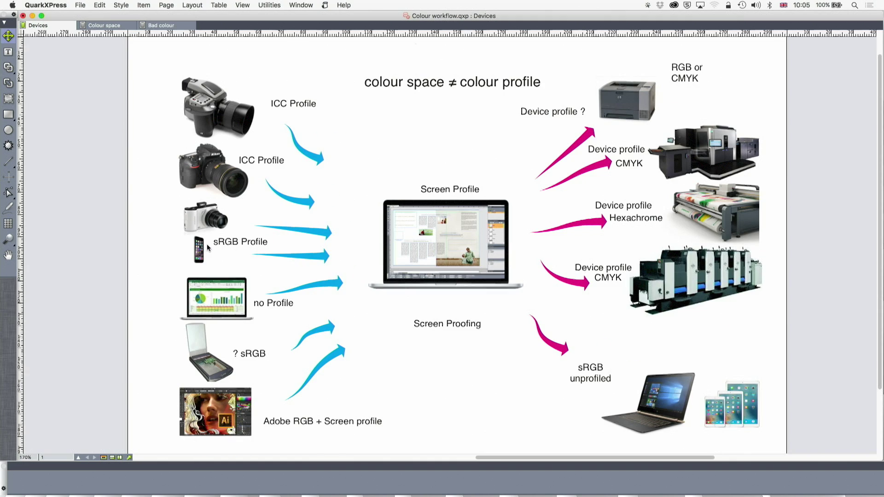
{"action": "scroll", "coordinate": [204, 251], "scroll_direction": "up", "scroll_amount": 10}
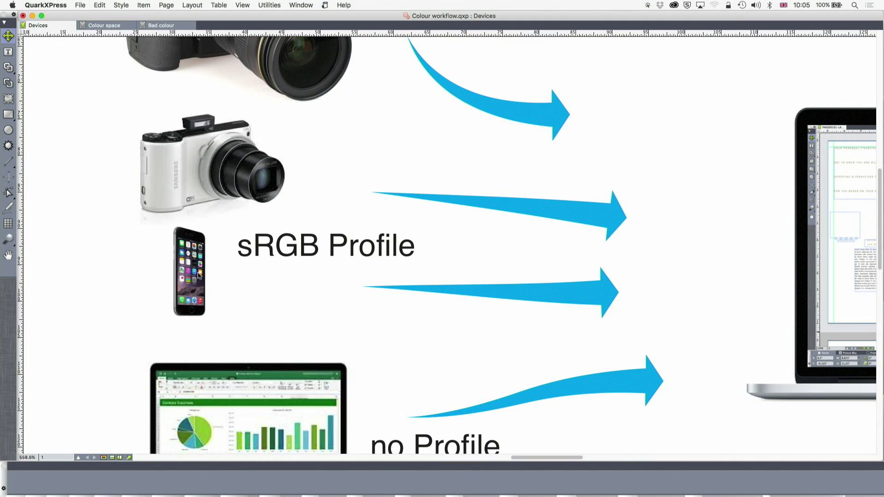
{"action": "scroll", "coordinate": [246, 257], "scroll_direction": "down", "scroll_amount": 5}
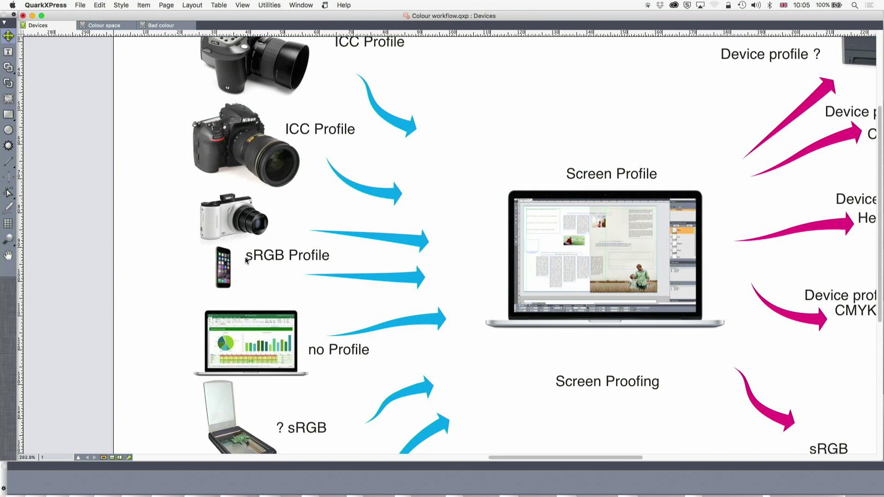
{"action": "scroll", "coordinate": [246, 261], "scroll_direction": "down", "scroll_amount": 3}
{"action": "scroll", "coordinate": [246, 261], "scroll_direction": "up", "scroll_amount": 2}
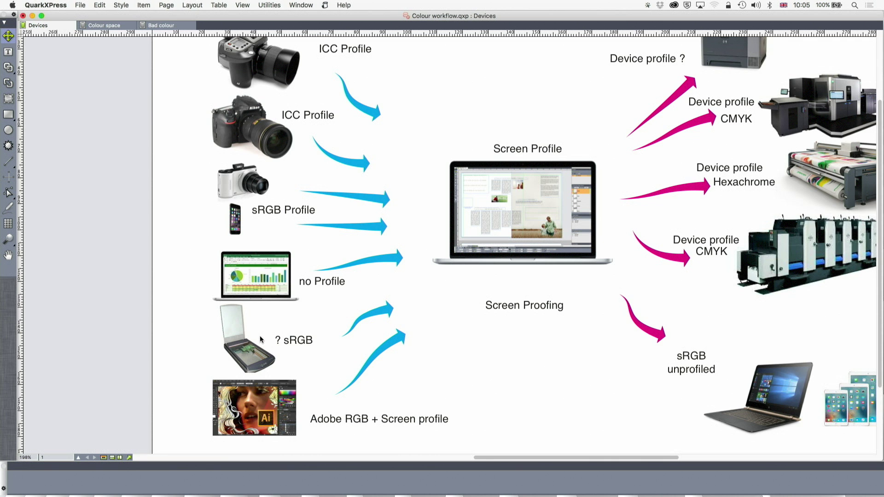
{"action": "scroll", "coordinate": [260, 339], "scroll_direction": "down", "scroll_amount": 1}
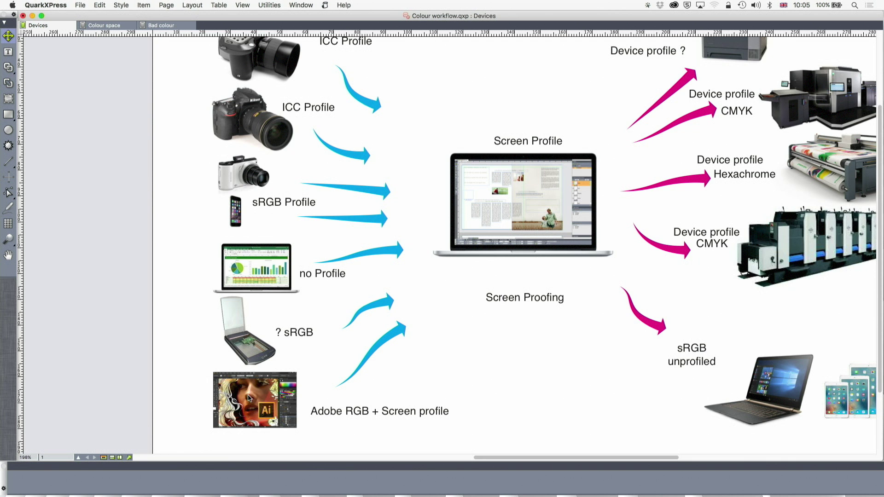
{"action": "scroll", "coordinate": [249, 399], "scroll_direction": "right", "scroll_amount": 4}
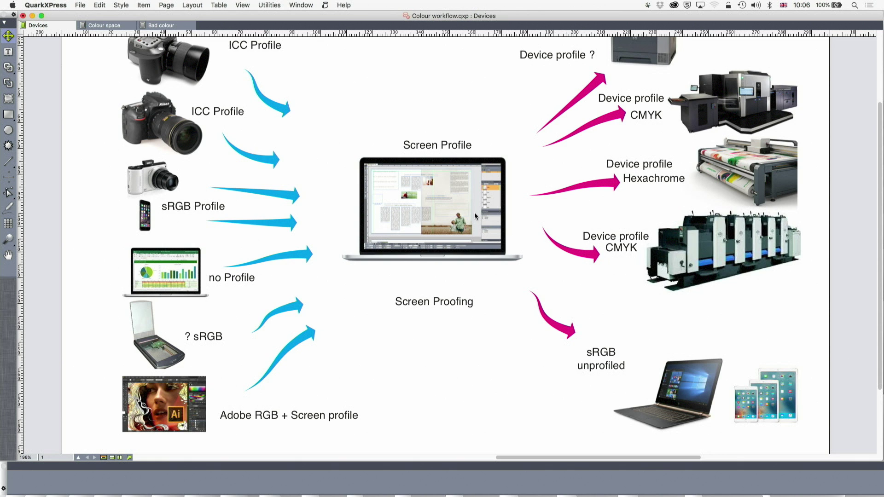
Set View > Proof Output to Composite RGB, then change it to Composite CMYK
{"action": "left_click", "coordinate": [242, 5]}
{"action": "mouse_move", "coordinate": [248, 221]}
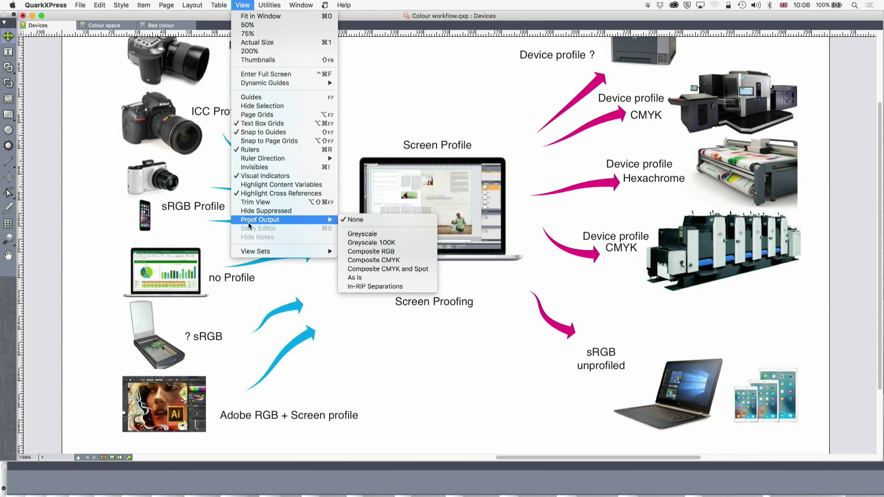
{"action": "left_click", "coordinate": [370, 251]}
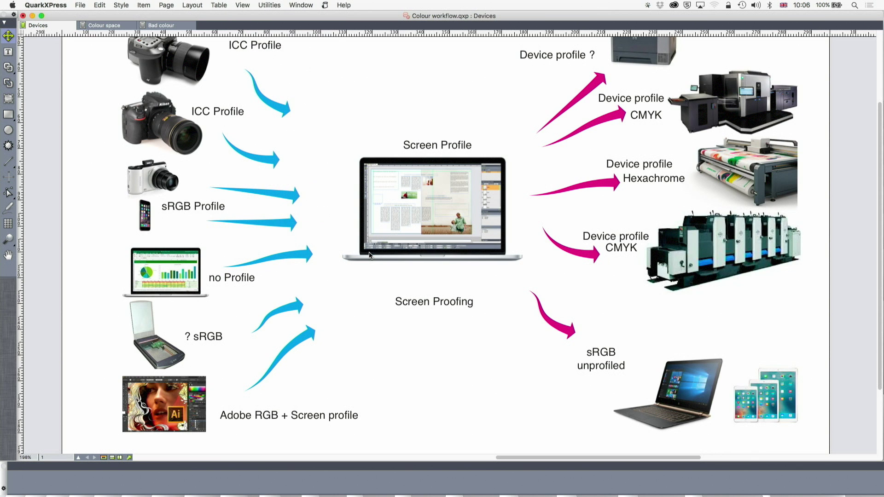
{"action": "left_click", "coordinate": [243, 5]}
{"action": "mouse_move", "coordinate": [262, 220]}
{"action": "left_click", "coordinate": [358, 261]}
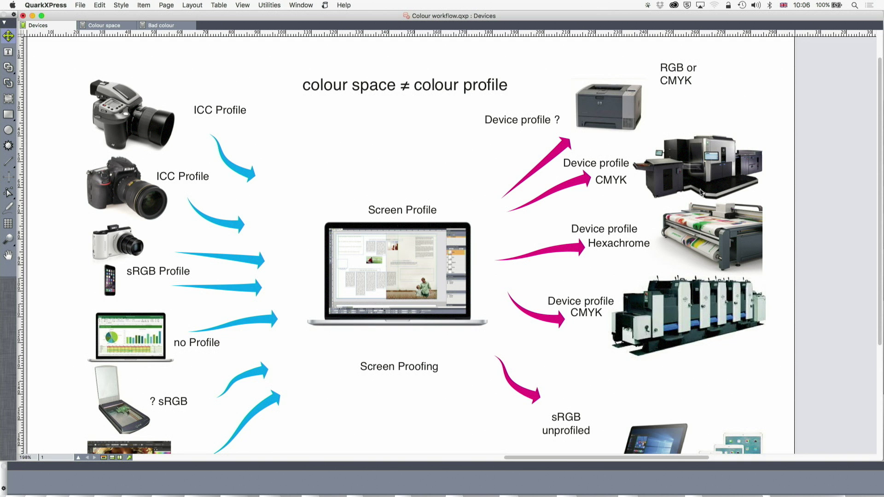
Scroll and zoom out to 216.5% so the whole Devices colour-workflow diagram is visible
{"action": "scroll", "coordinate": [703, 178], "scroll_direction": "down", "scroll_amount": 1}
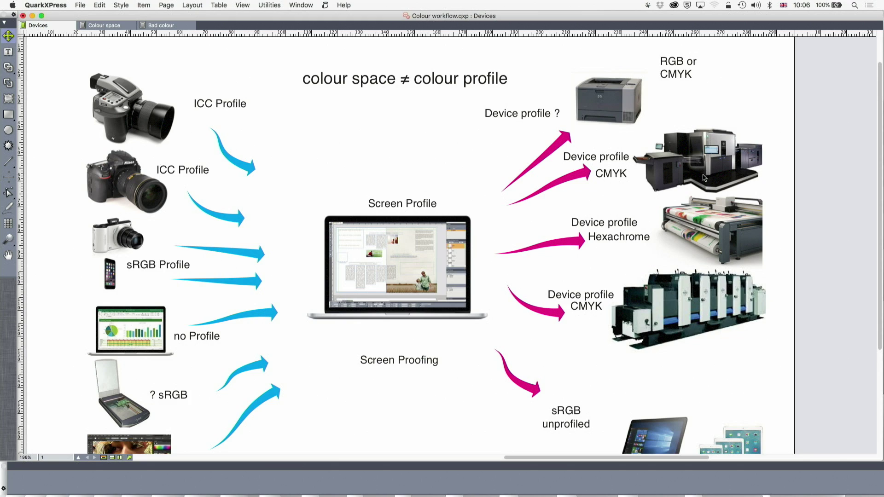
{"action": "scroll", "coordinate": [704, 178], "scroll_direction": "up", "scroll_amount": 5}
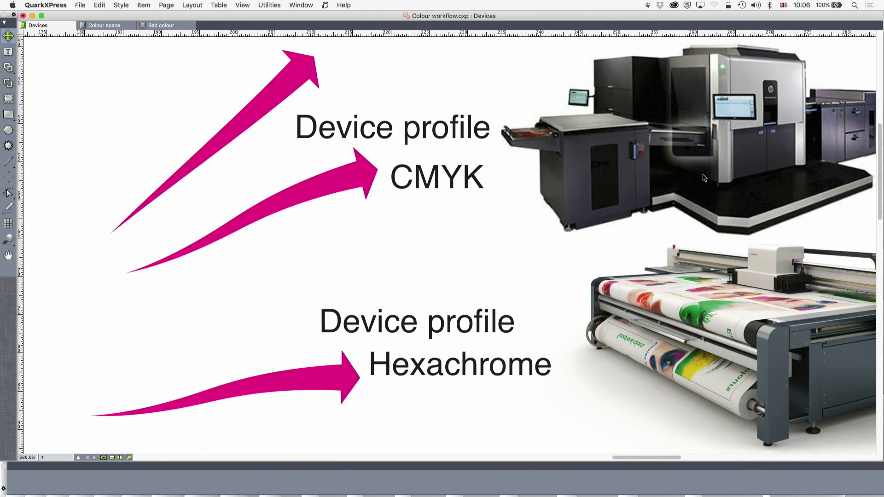
{"action": "scroll", "coordinate": [703, 178], "scroll_direction": "right", "scroll_amount": 3}
{"action": "scroll", "coordinate": [704, 175], "scroll_direction": "down", "scroll_amount": 2}
{"action": "scroll", "coordinate": [704, 175], "scroll_direction": "up", "scroll_amount": 1}
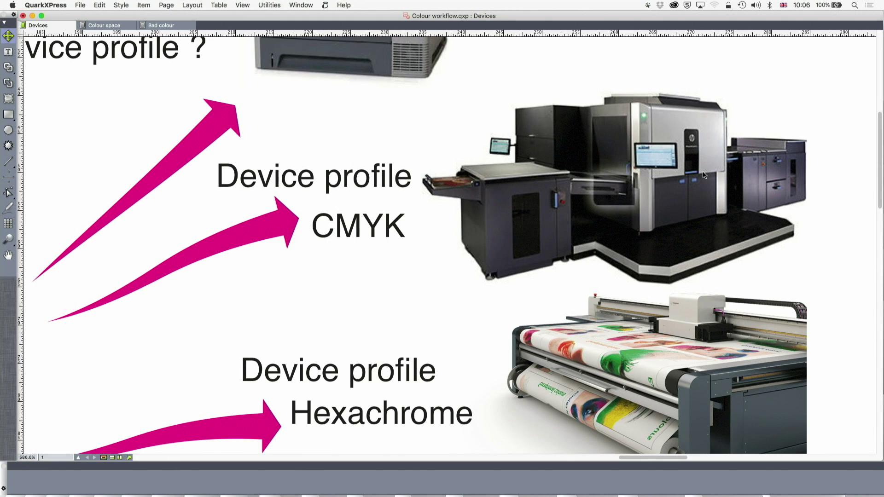
{"action": "scroll", "coordinate": [702, 175], "scroll_direction": "down", "scroll_amount": 2}
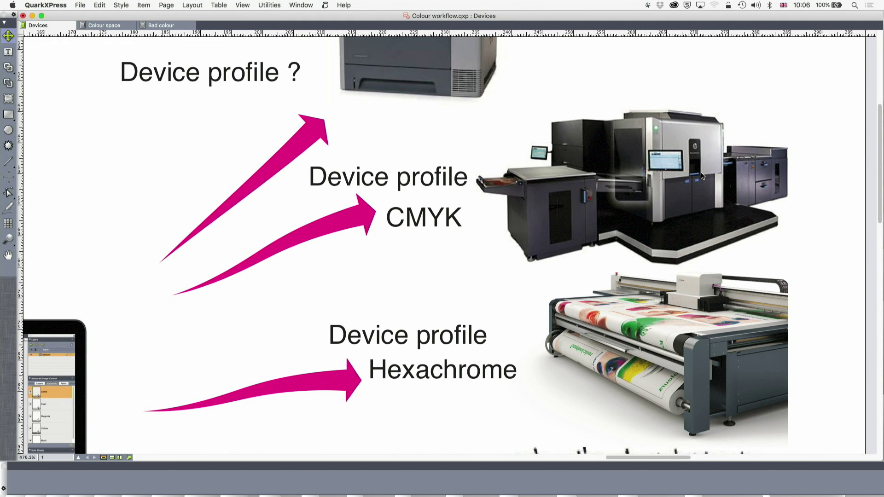
{"action": "scroll", "coordinate": [695, 177], "scroll_direction": "down", "scroll_amount": 5}
{"action": "scroll", "coordinate": [696, 178], "scroll_direction": "up", "scroll_amount": 5}
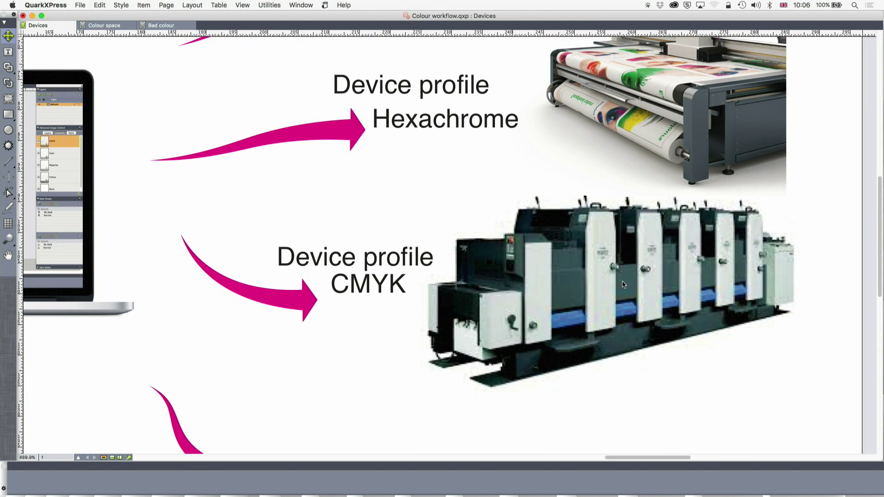
{"action": "scroll", "coordinate": [681, 269], "scroll_direction": "down", "scroll_amount": 6}
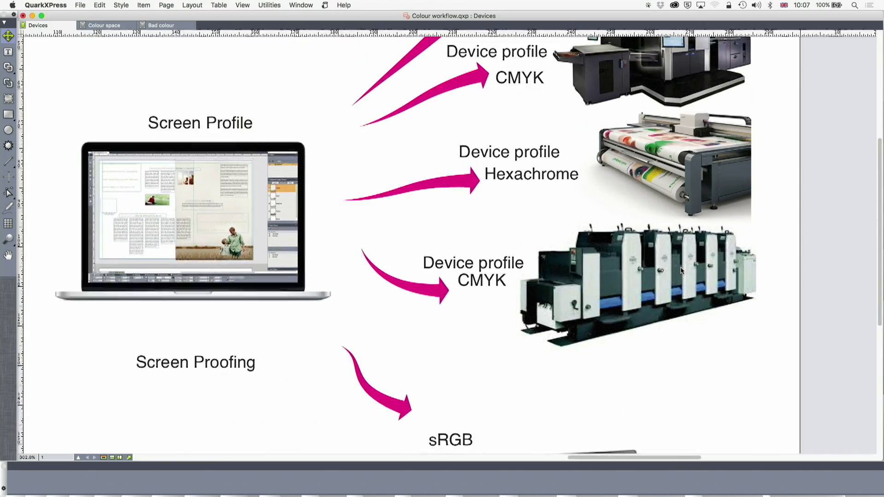
{"action": "scroll", "coordinate": [681, 268], "scroll_direction": "down", "scroll_amount": 5}
{"action": "scroll", "coordinate": [662, 284], "scroll_direction": "up", "scroll_amount": 8}
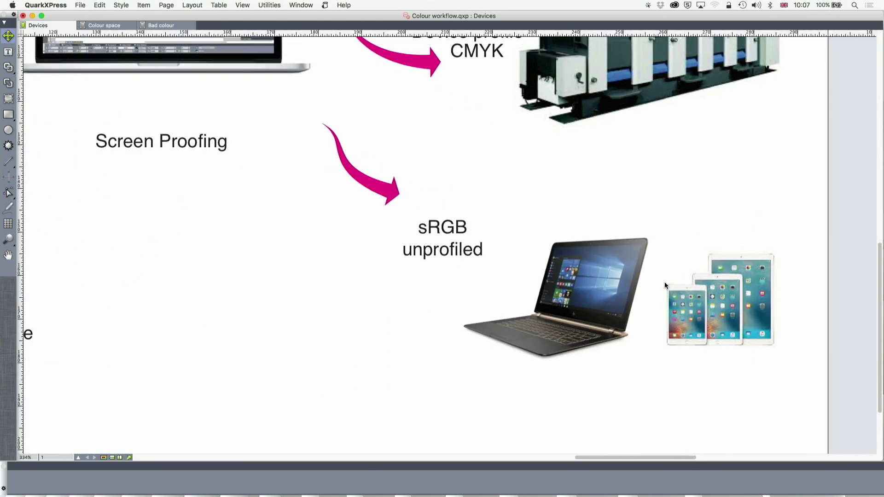
{"action": "scroll", "coordinate": [665, 282], "scroll_direction": "right", "scroll_amount": 3}
{"action": "scroll", "coordinate": [665, 282], "scroll_direction": "left", "scroll_amount": 3}
{"action": "scroll", "coordinate": [664, 281], "scroll_direction": "right", "scroll_amount": 2}
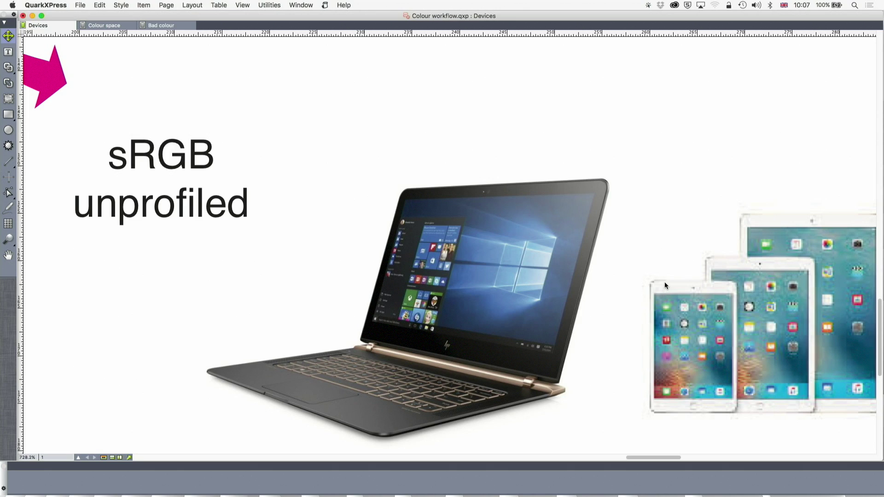
{"action": "scroll", "coordinate": [664, 285], "scroll_direction": "down", "scroll_amount": 5}
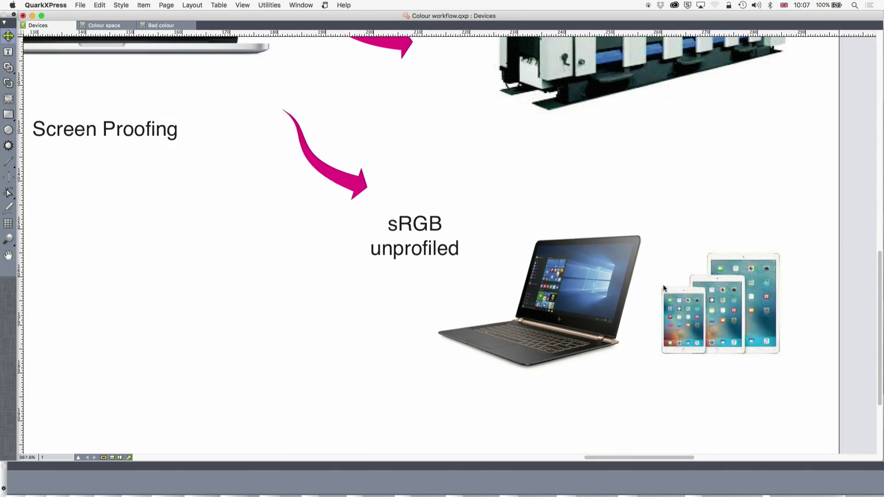
{"action": "scroll", "coordinate": [663, 285], "scroll_direction": "down", "scroll_amount": 3}
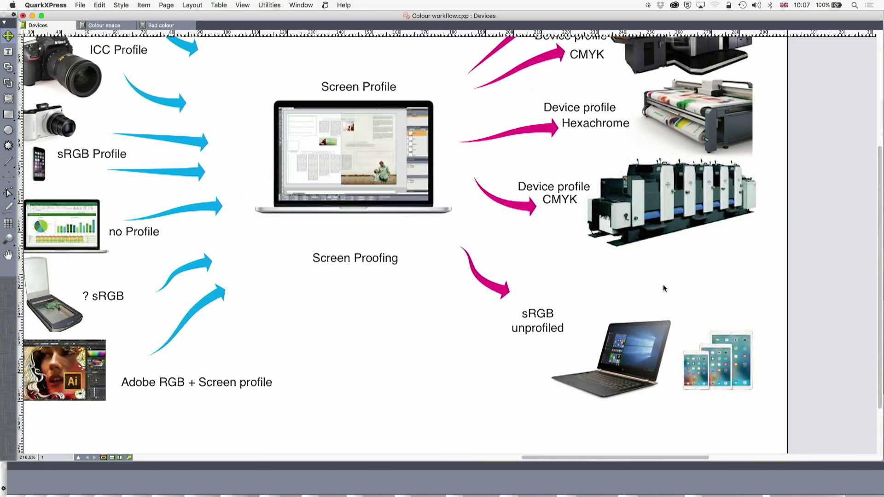
{"action": "scroll", "coordinate": [663, 285], "scroll_direction": "left", "scroll_amount": 2}
{"action": "scroll", "coordinate": [663, 285], "scroll_direction": "up", "scroll_amount": 1}
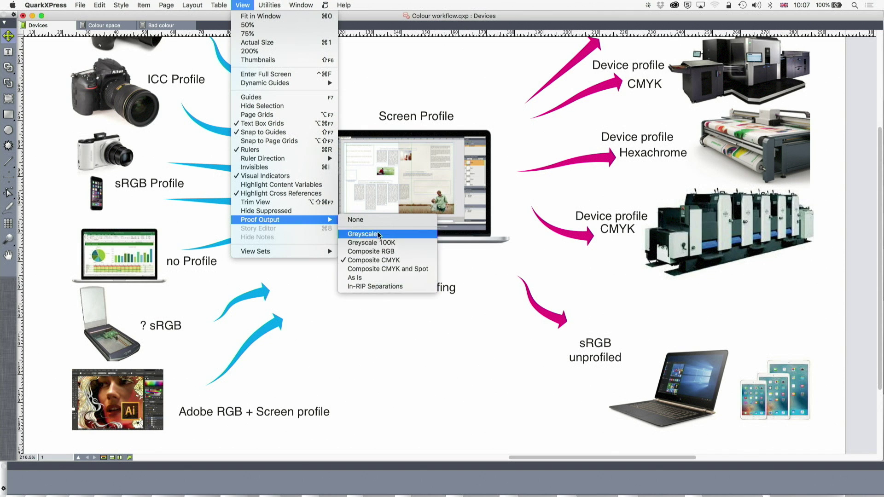
Dismiss the Proof Output choices unchanged and bring up the Utilities menu
{"action": "left_click", "coordinate": [305, 284]}
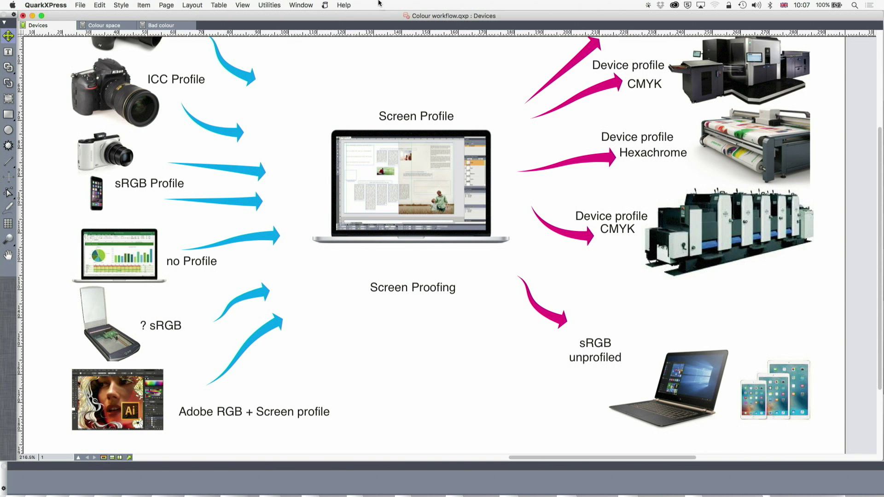
{"action": "left_click", "coordinate": [266, 5]}
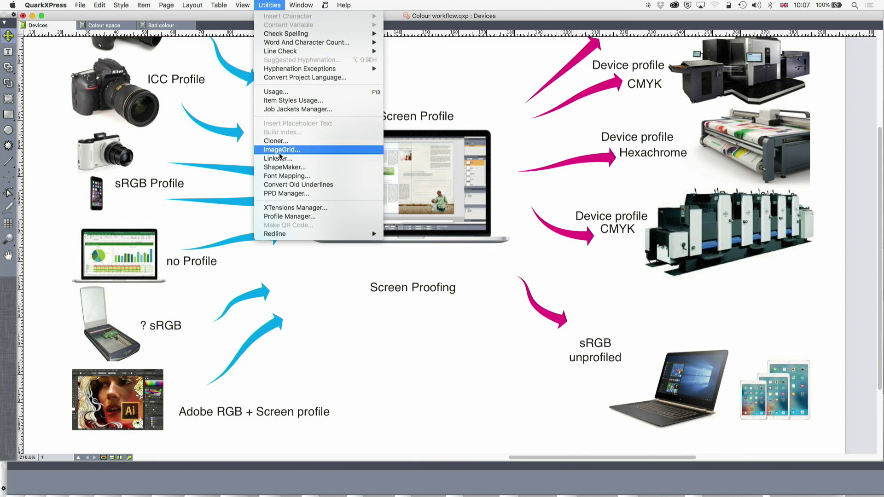
Launch the Profile Manager and scroll down to the HP Color LaserJet profiles
{"action": "left_click", "coordinate": [284, 219]}
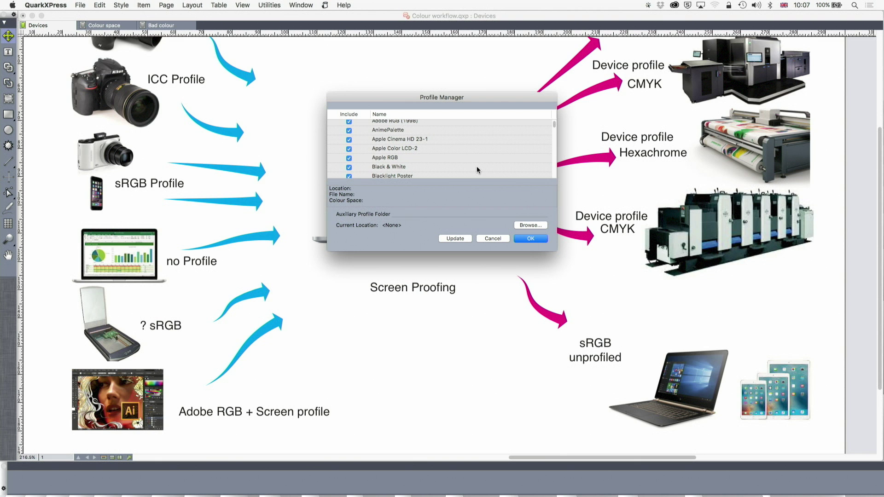
{"action": "scroll", "coordinate": [477, 168], "scroll_direction": "down", "scroll_amount": 5}
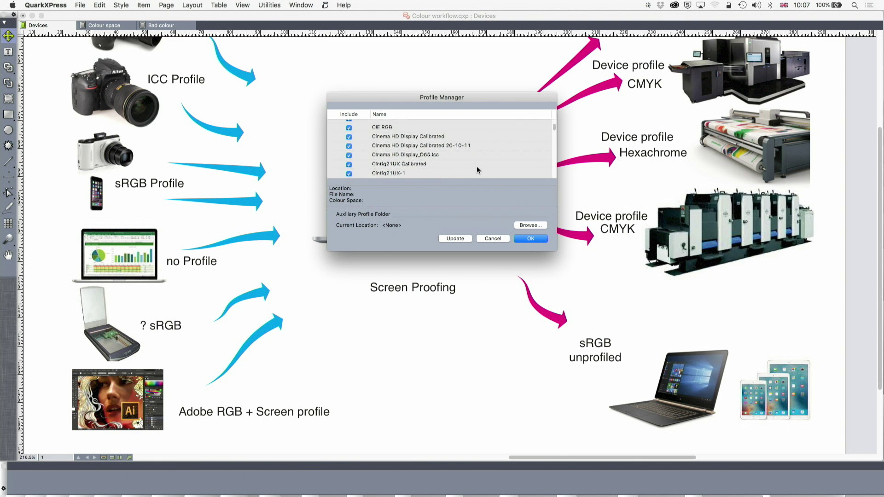
{"action": "scroll", "coordinate": [477, 170], "scroll_direction": "down", "scroll_amount": 6}
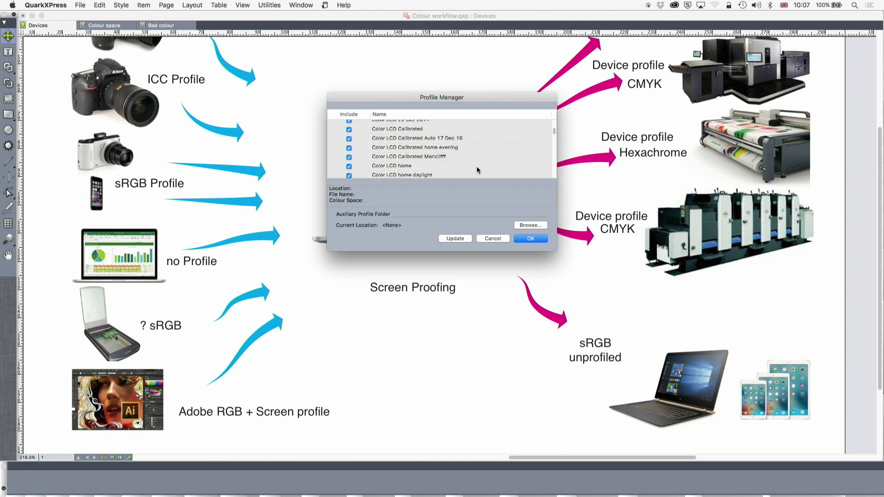
{"action": "scroll", "coordinate": [476, 171], "scroll_direction": "down", "scroll_amount": 6}
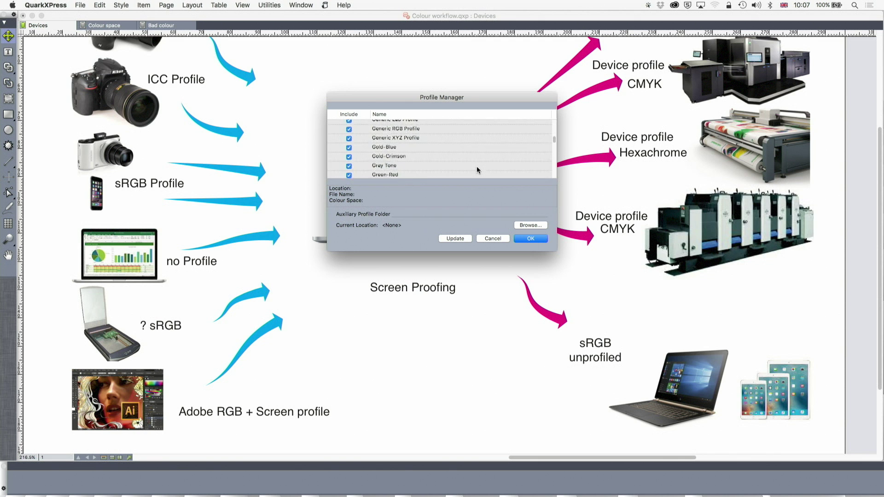
{"action": "scroll", "coordinate": [477, 170], "scroll_direction": "down", "scroll_amount": 6}
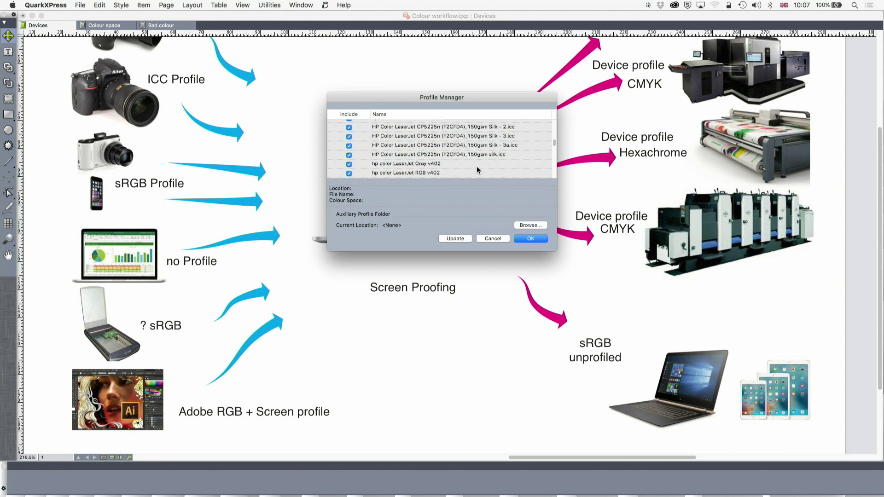
{"action": "scroll", "coordinate": [477, 171], "scroll_direction": "up", "scroll_amount": 2}
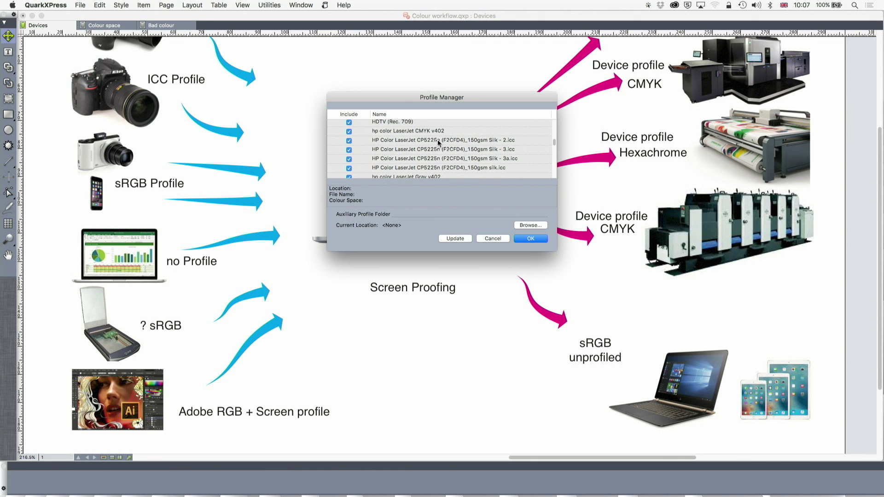
{"action": "scroll", "coordinate": [433, 174], "scroll_direction": "down", "scroll_amount": 1}
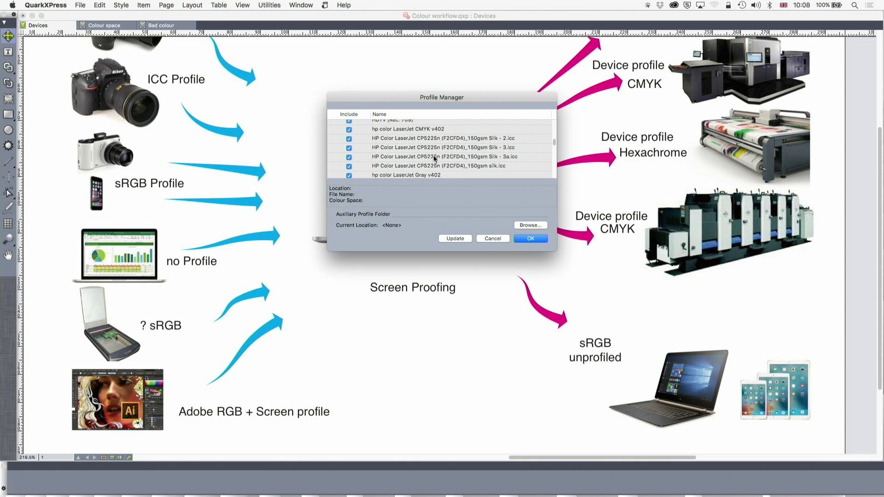
Inspect the 150gsm Silk - 2, Silk - 3, Silk - 3a and silk profiles, then cancel
{"action": "left_click", "coordinate": [469, 140]}
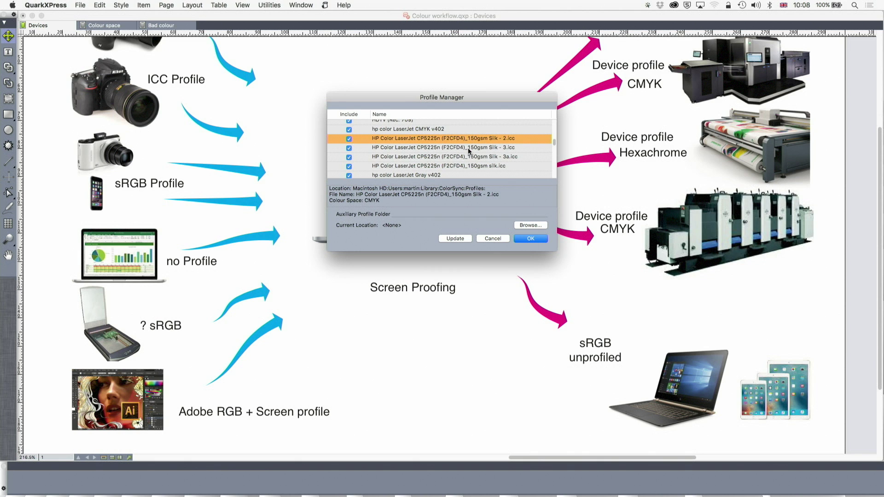
{"action": "left_click", "coordinate": [468, 148]}
{"action": "left_click", "coordinate": [468, 157]}
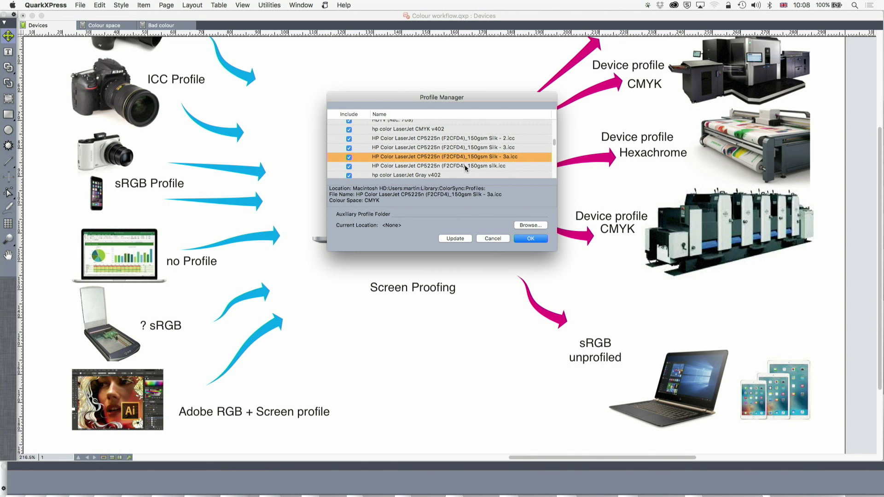
{"action": "left_click", "coordinate": [465, 166]}
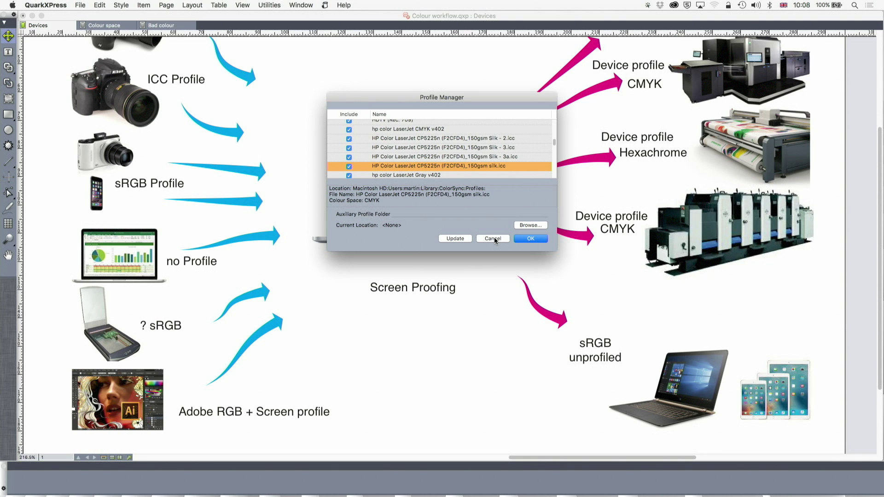
{"action": "left_click", "coordinate": [493, 238]}
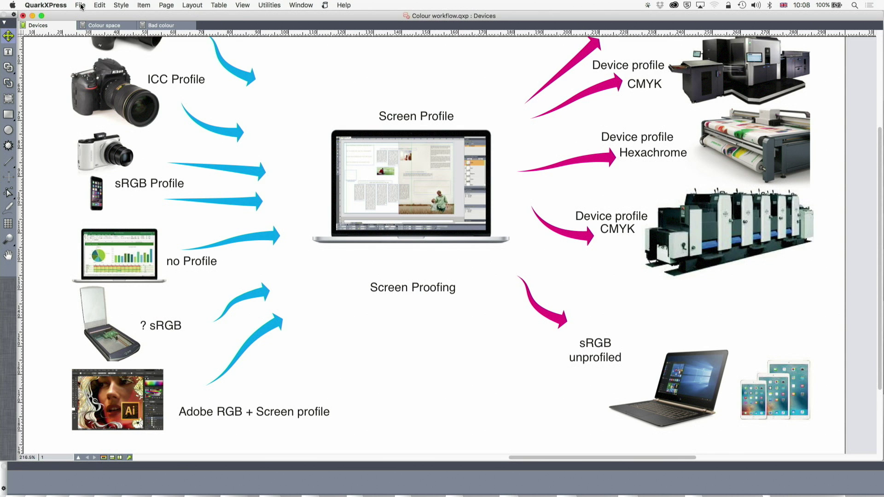
{"action": "left_click", "coordinate": [101, 4]}
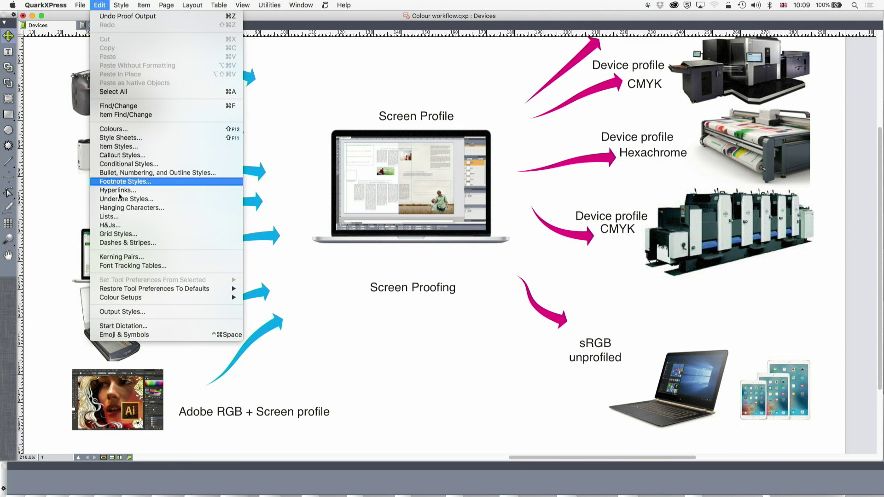
{"action": "mouse_move", "coordinate": [213, 300]}
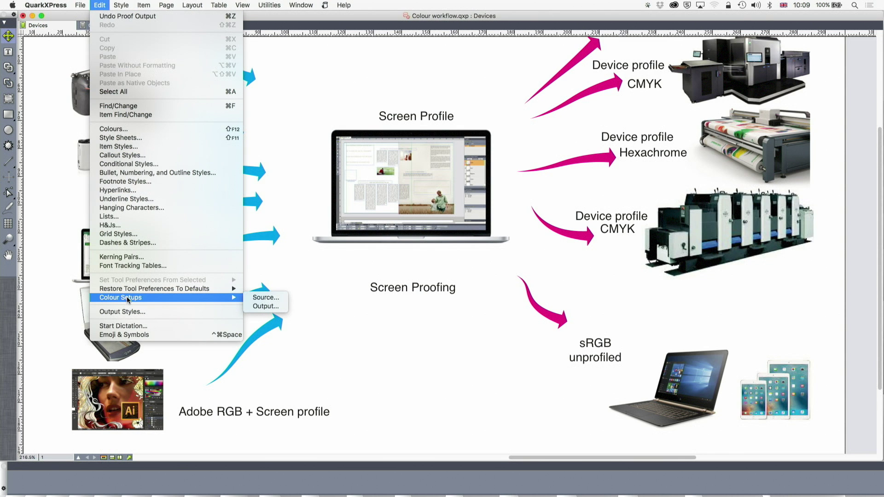
{"action": "left_click", "coordinate": [267, 299]}
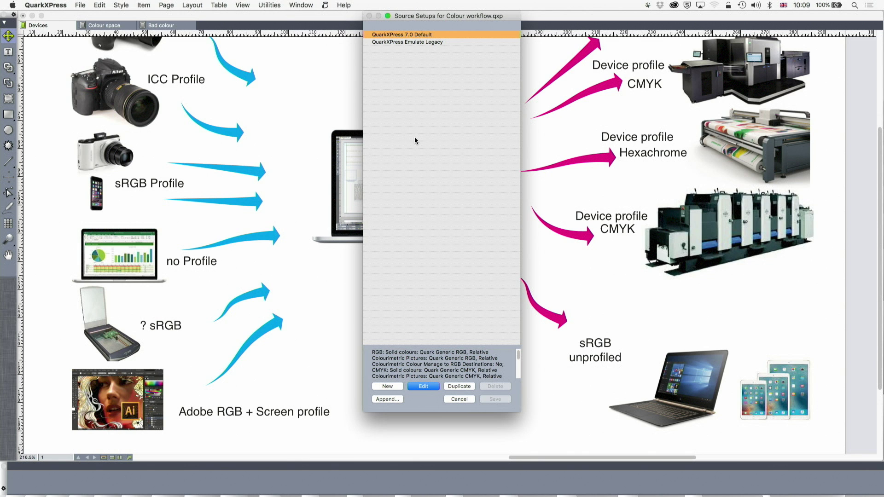
{"action": "left_click", "coordinate": [460, 399]}
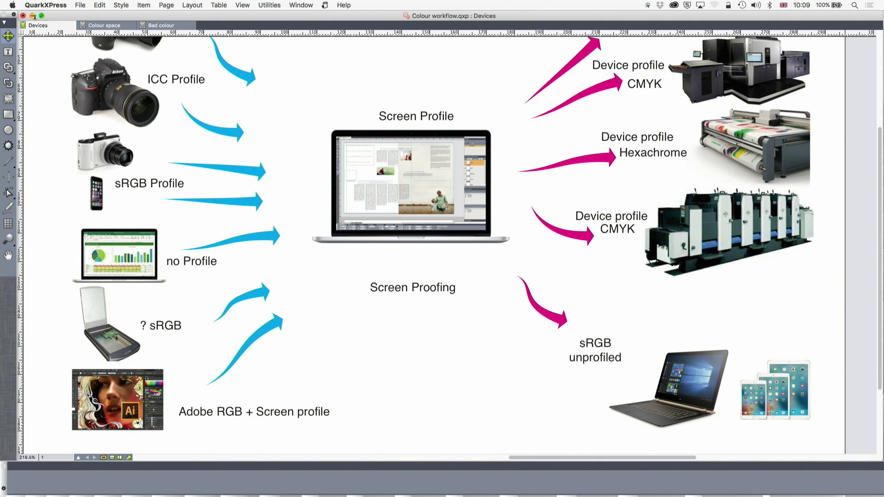
Bring up Edit > Colour Setups > Output to show the Default Output Setups list
{"action": "left_click", "coordinate": [99, 5]}
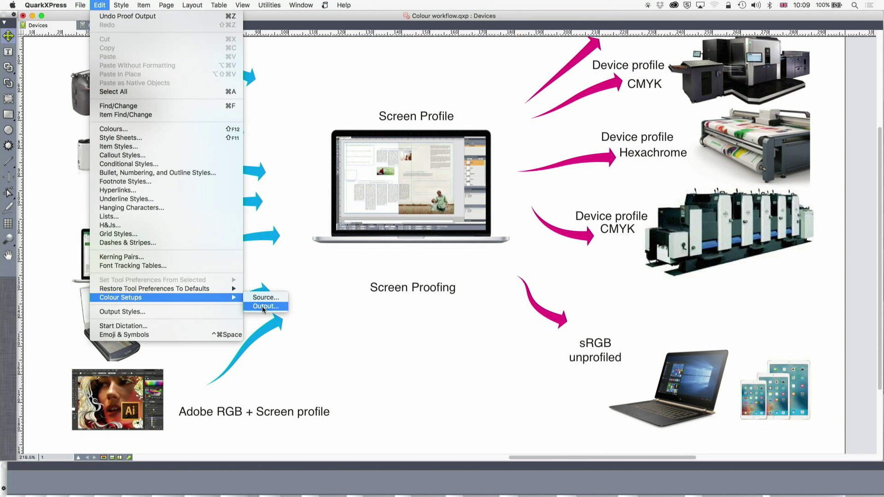
{"action": "left_click", "coordinate": [263, 306]}
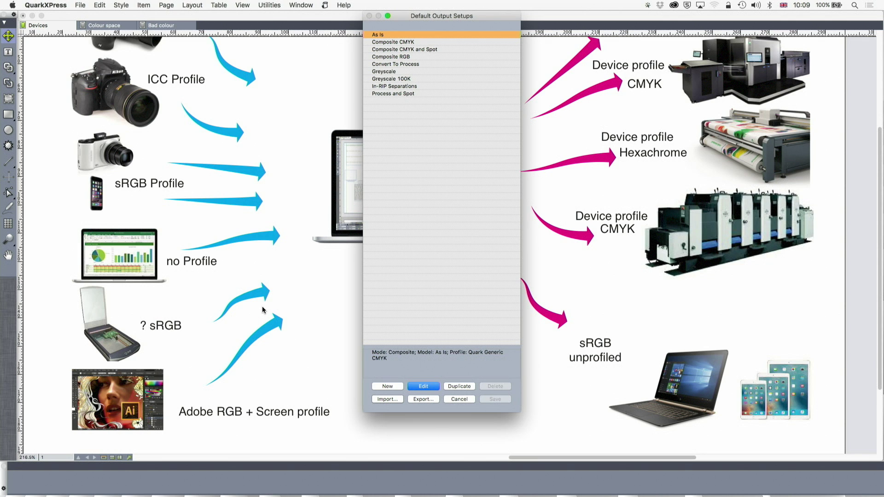
{"action": "key", "text": "XF86MonBrightnessUp"}
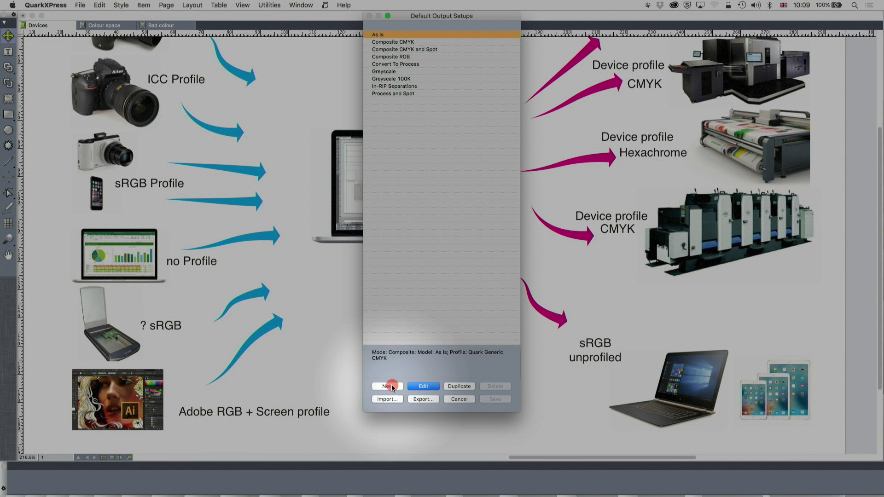
Create a new output setup named HP Laserjet with Composite mode and CMYK model
{"action": "left_click", "coordinate": [391, 386]}
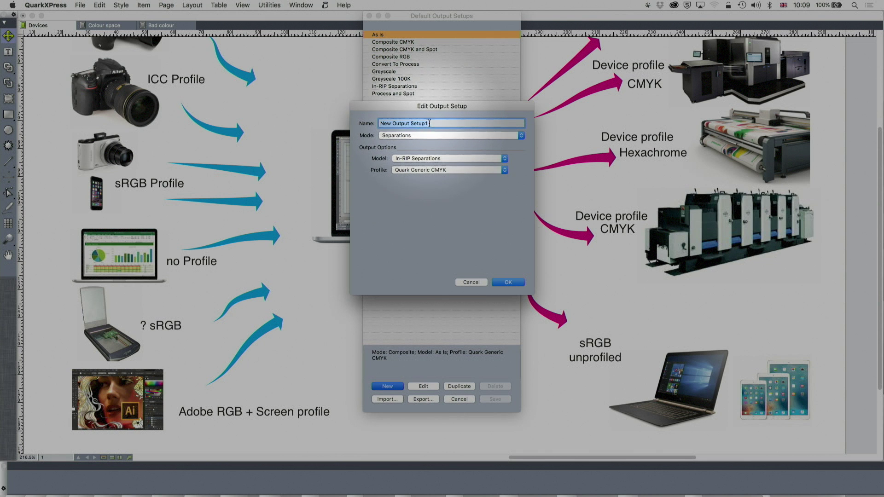
{"action": "type", "text": "HP"}
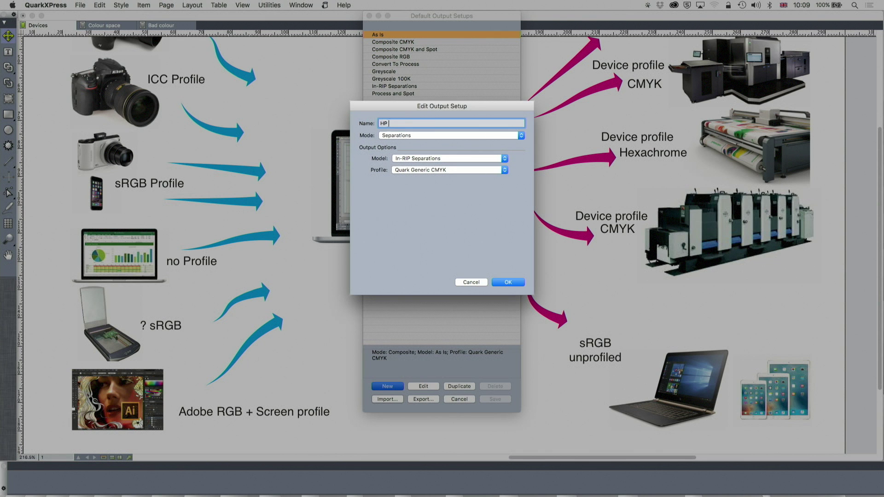
{"action": "type", "text": " LaserJe"}
{"action": "key", "text": "BackSpace"}
{"action": "key", "text": "BackSpace"}
{"action": "key", "text": "BackSpace"}
{"action": "type", "text": "jet"}
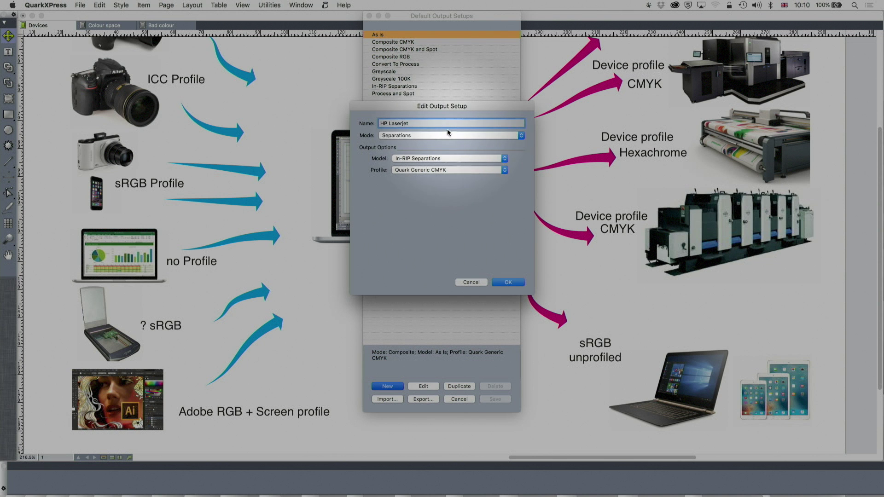
{"action": "left_click", "coordinate": [443, 134]}
{"action": "left_click", "coordinate": [439, 128]}
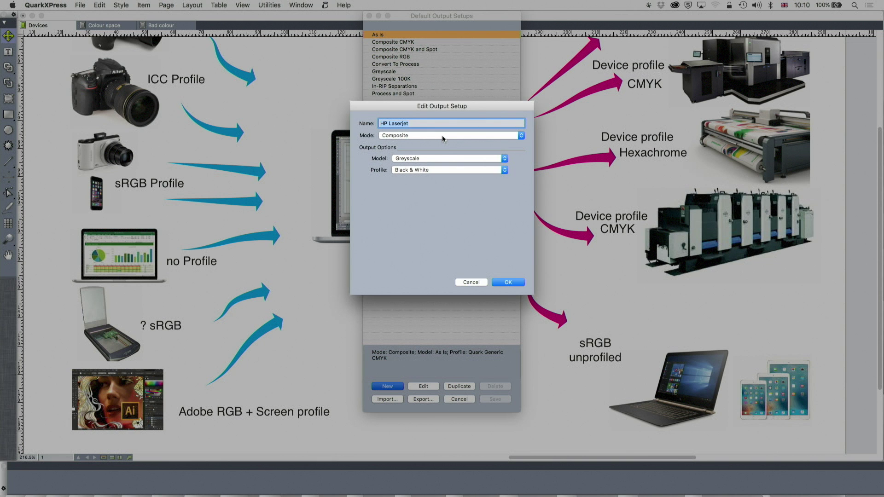
{"action": "left_click", "coordinate": [433, 161]}
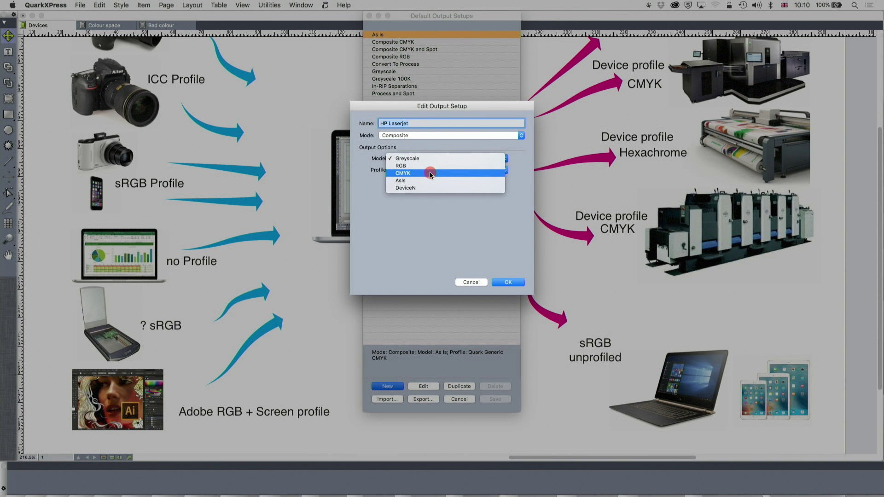
{"action": "left_click", "coordinate": [430, 173]}
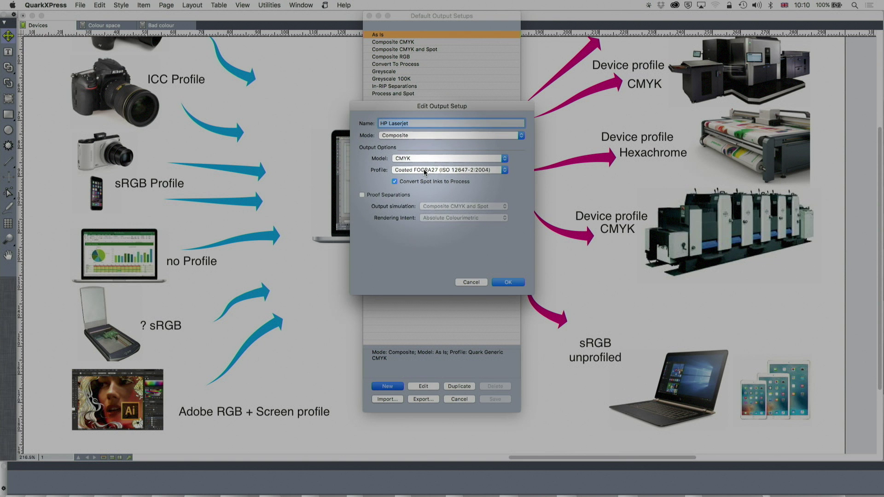
Assign the HP Color LaserJet CP5225n toner profile, confirm the setup, and save
{"action": "left_click", "coordinate": [423, 169]}
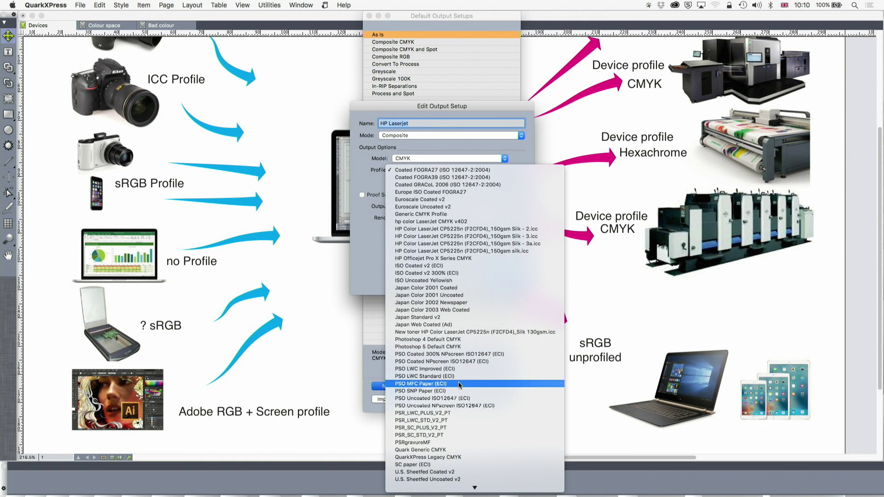
{"action": "left_click", "coordinate": [475, 332]}
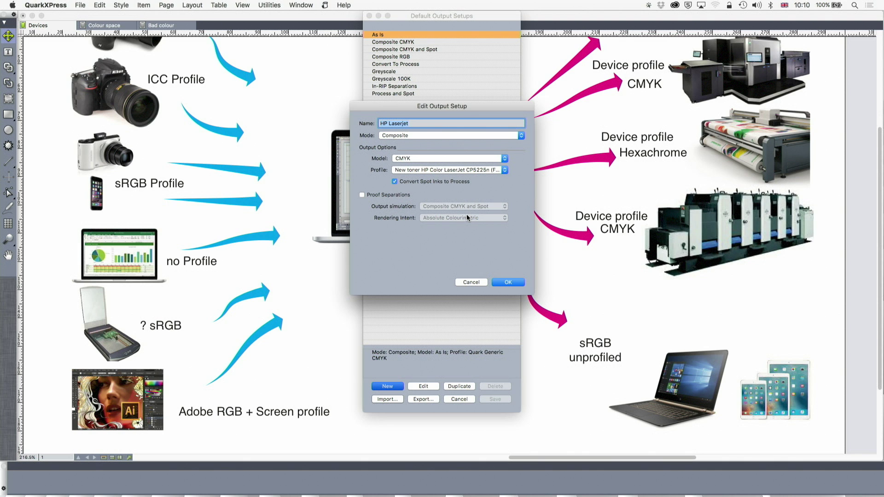
{"action": "left_click", "coordinate": [507, 283]}
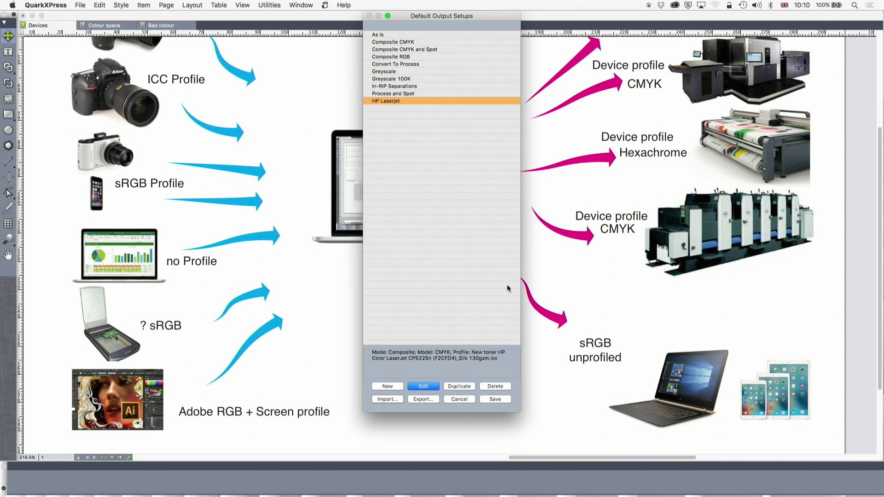
{"action": "left_click", "coordinate": [495, 399]}
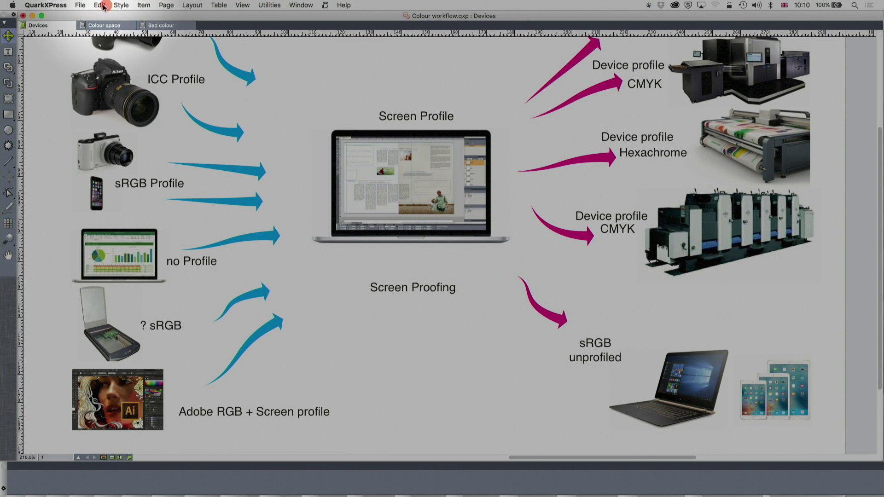
Start a new print output style using the HP Color LaserJet CP5220 Series PPD
{"action": "left_click", "coordinate": [100, 5]}
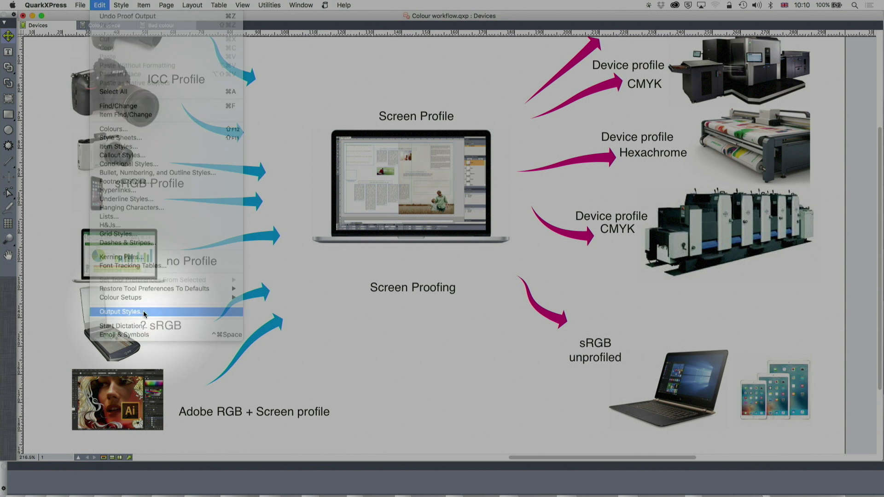
{"action": "left_click", "coordinate": [144, 313]}
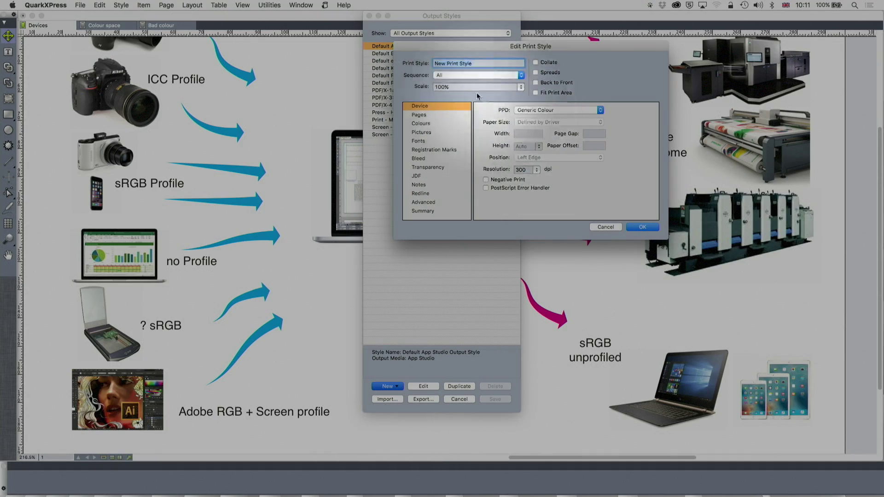
{"action": "left_click", "coordinate": [529, 112]}
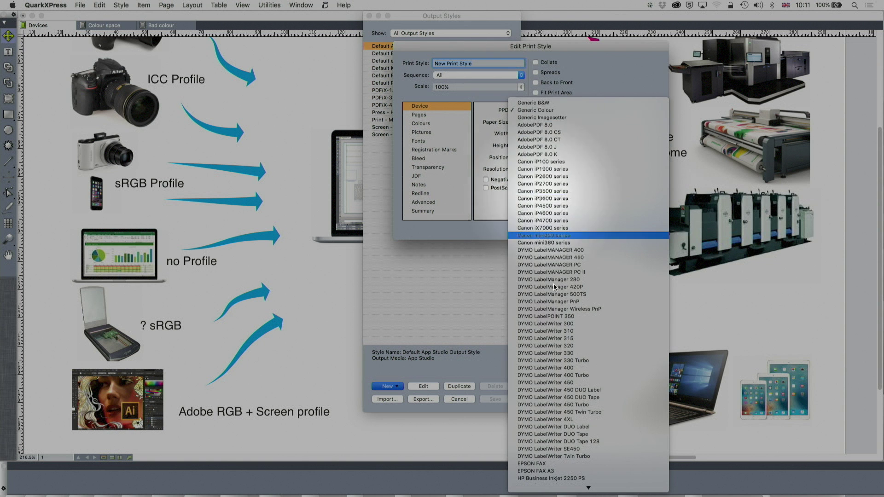
{"action": "scroll", "coordinate": [556, 333], "scroll_direction": "down", "scroll_amount": 6}
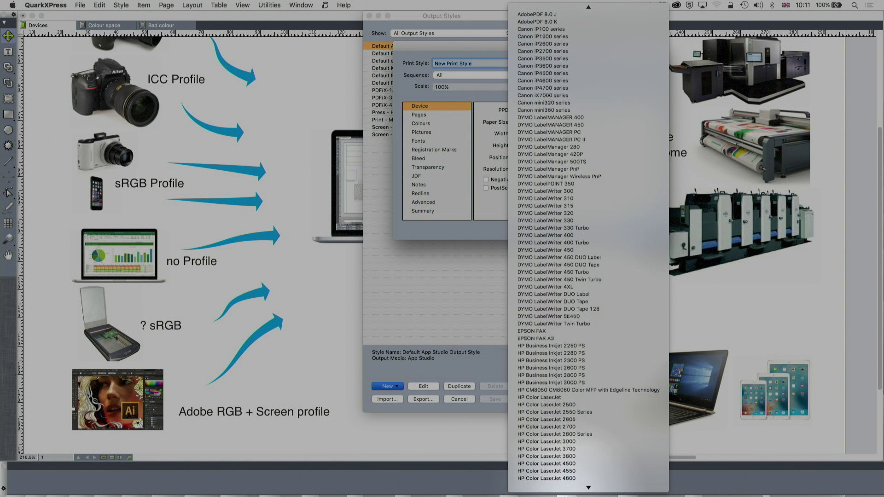
{"action": "scroll", "coordinate": [577, 481], "scroll_direction": "down", "scroll_amount": 7}
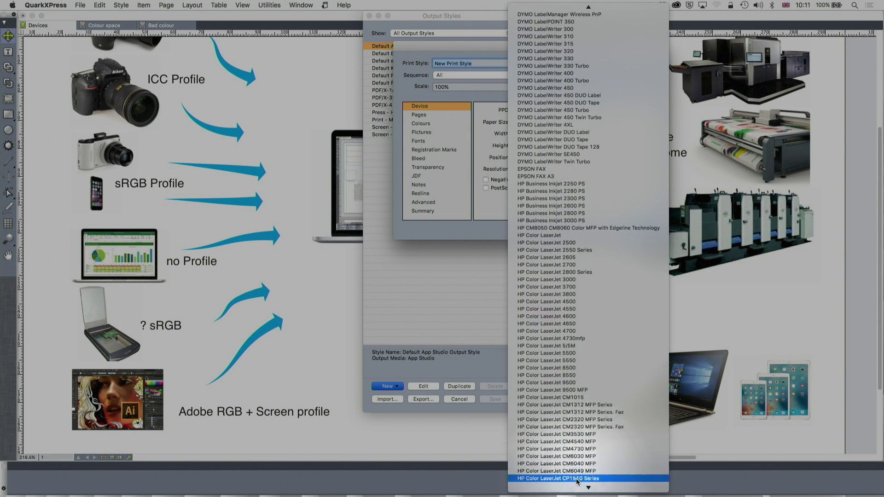
{"action": "scroll", "coordinate": [574, 489], "scroll_direction": "down", "scroll_amount": 4}
{"action": "scroll", "coordinate": [574, 488], "scroll_direction": "down", "scroll_amount": 1}
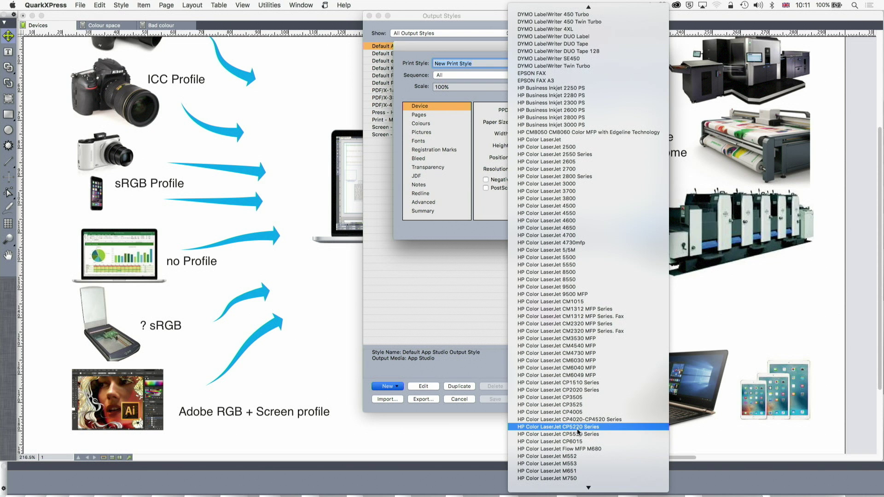
{"action": "left_click", "coordinate": [577, 427]}
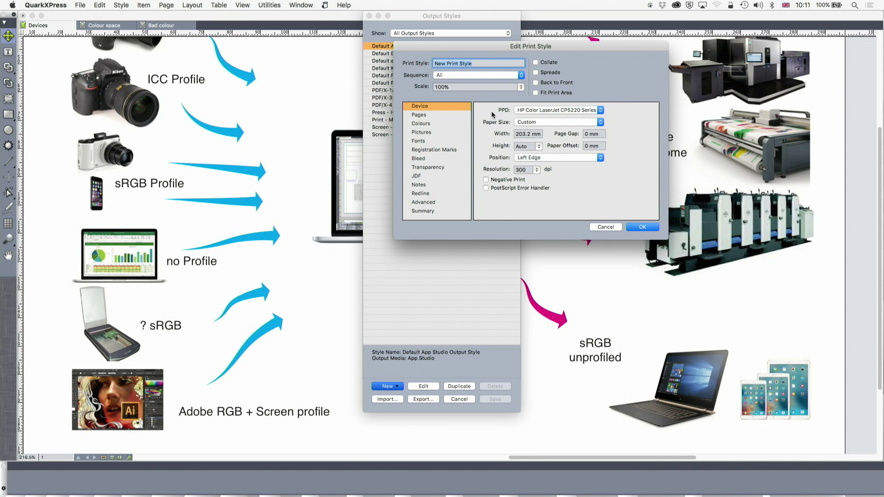
Name the style Laserjet, set its colour setup to HP Laserjet, and confirm
{"action": "type", "text": "Laserjet"}
{"action": "left_click", "coordinate": [419, 124]}
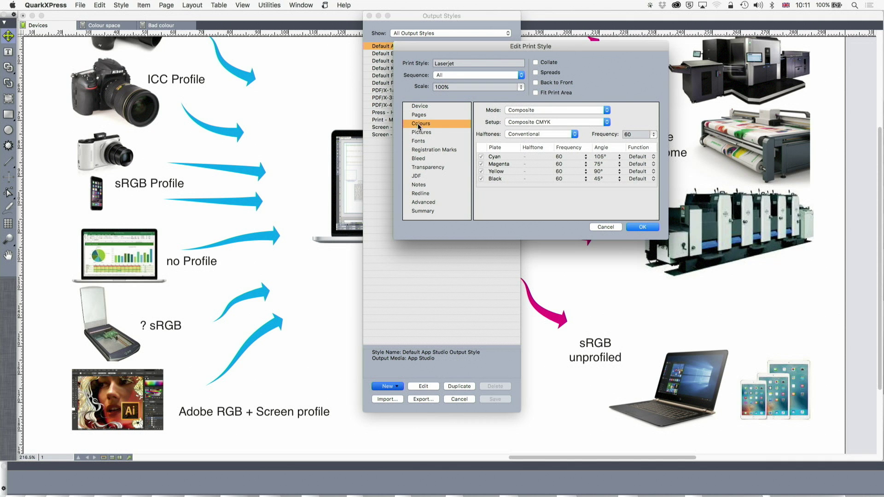
{"action": "left_click", "coordinate": [534, 123]}
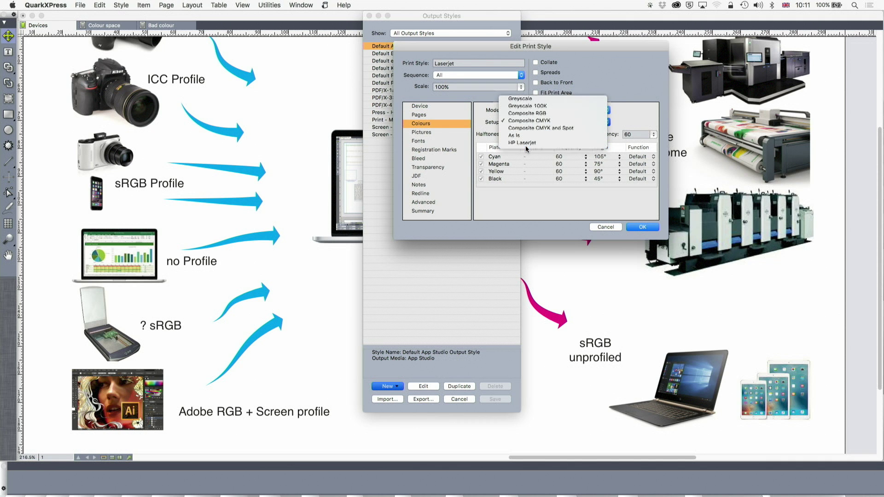
{"action": "left_click", "coordinate": [526, 141]}
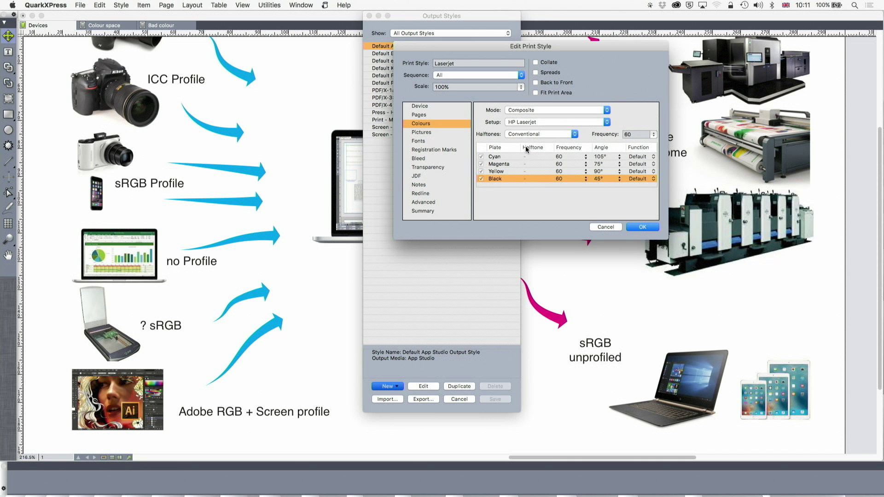
{"action": "left_click", "coordinate": [641, 228]}
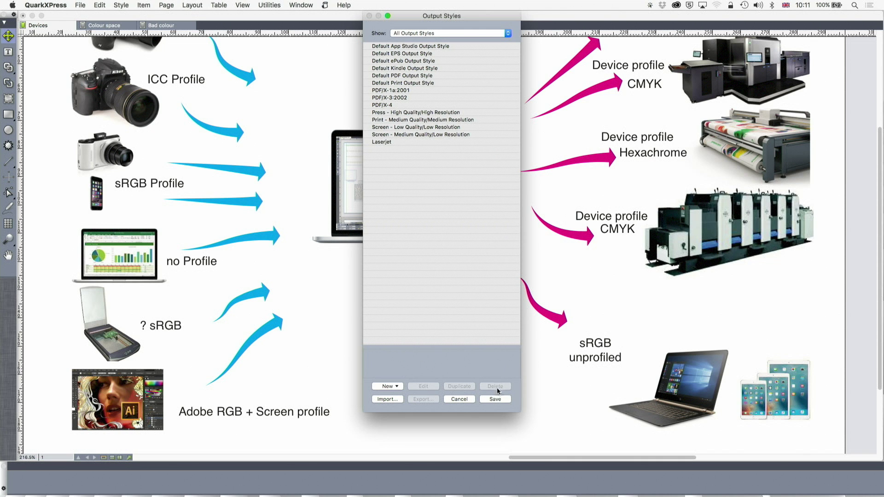
Save the output styles, then load the Laserjet print style in the Print dialog
{"action": "left_click", "coordinate": [496, 398]}
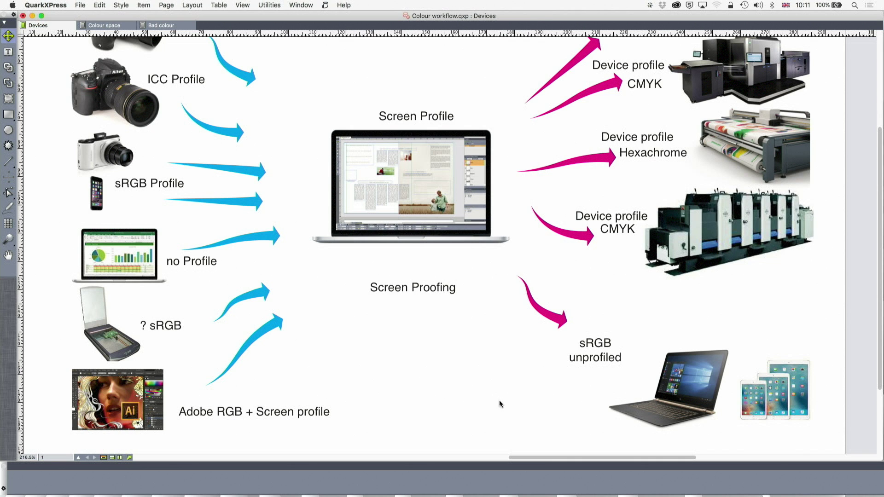
{"action": "left_click", "coordinate": [82, 4]}
{"action": "left_click", "coordinate": [85, 160]}
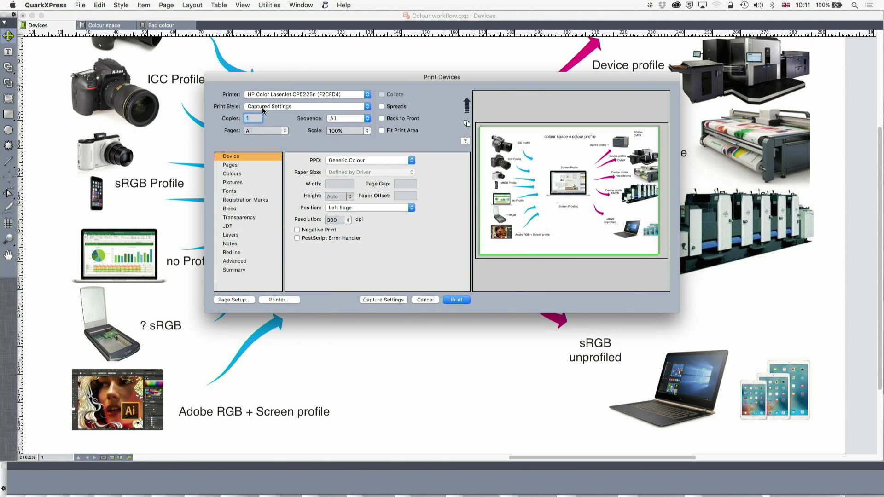
{"action": "left_click", "coordinate": [263, 107]}
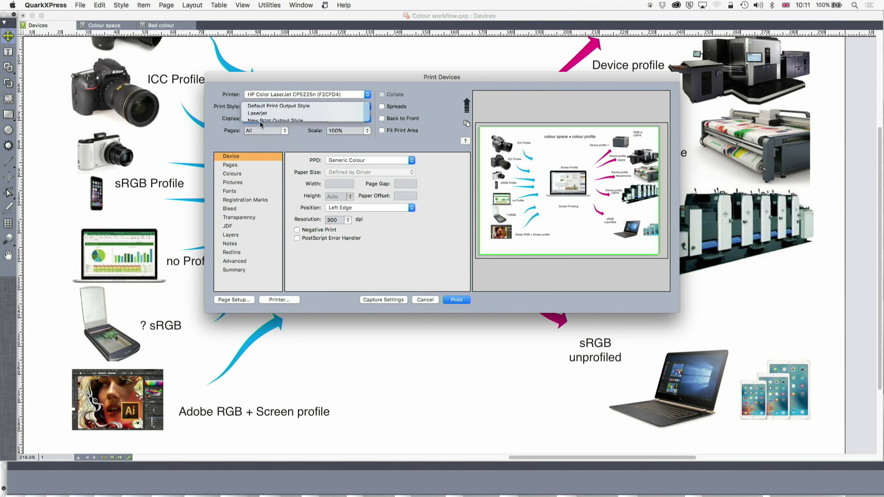
{"action": "left_click", "coordinate": [261, 122]}
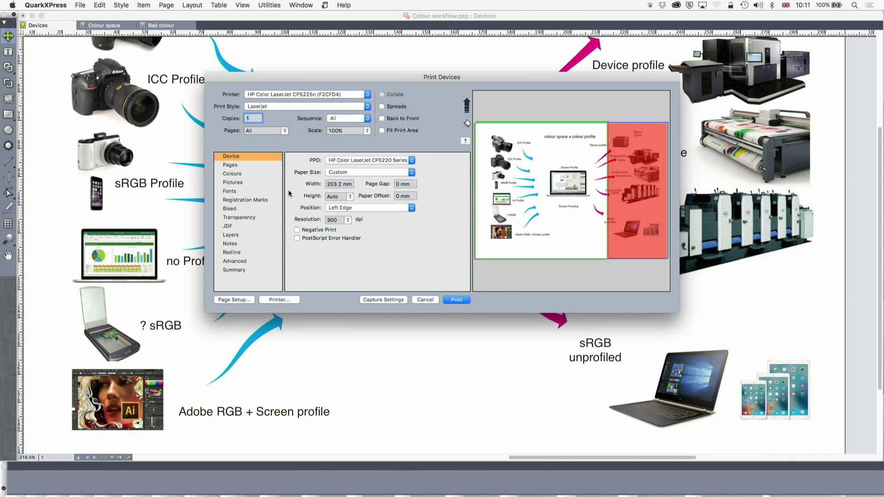
Verify the Colours setup is HP Laserjet, then cancel printing
{"action": "left_click", "coordinate": [232, 174]}
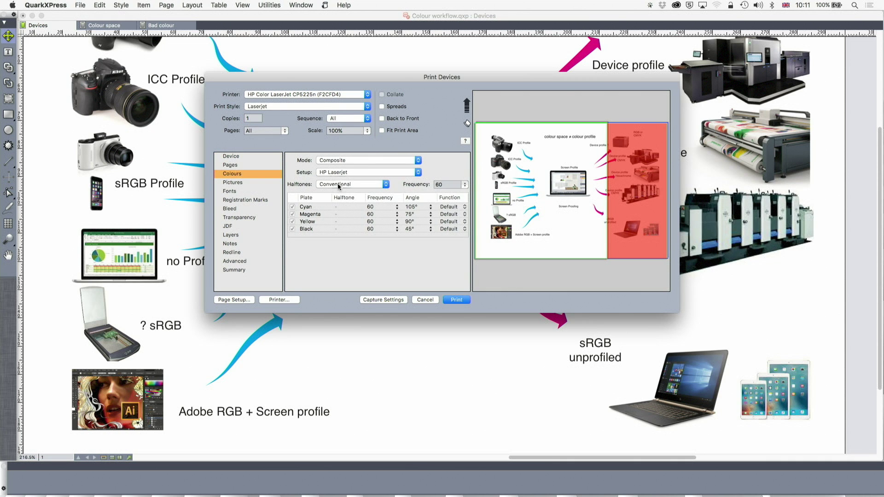
{"action": "left_click", "coordinate": [327, 173]}
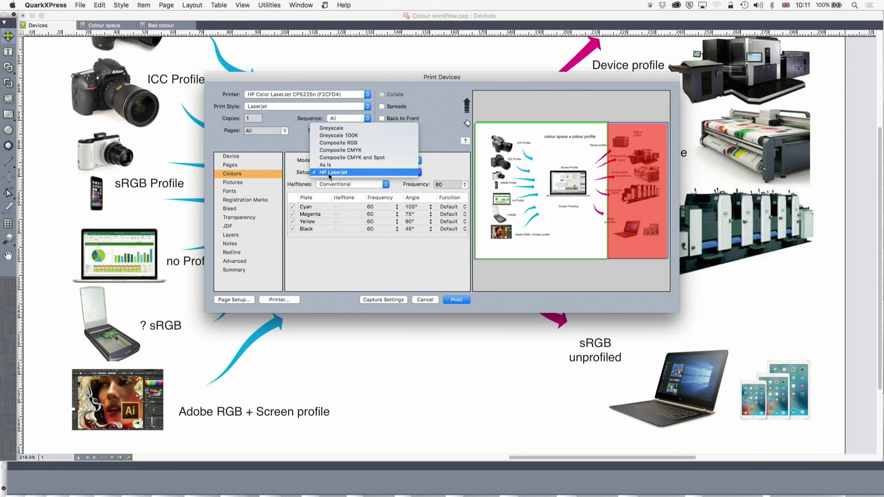
{"action": "left_click", "coordinate": [292, 184]}
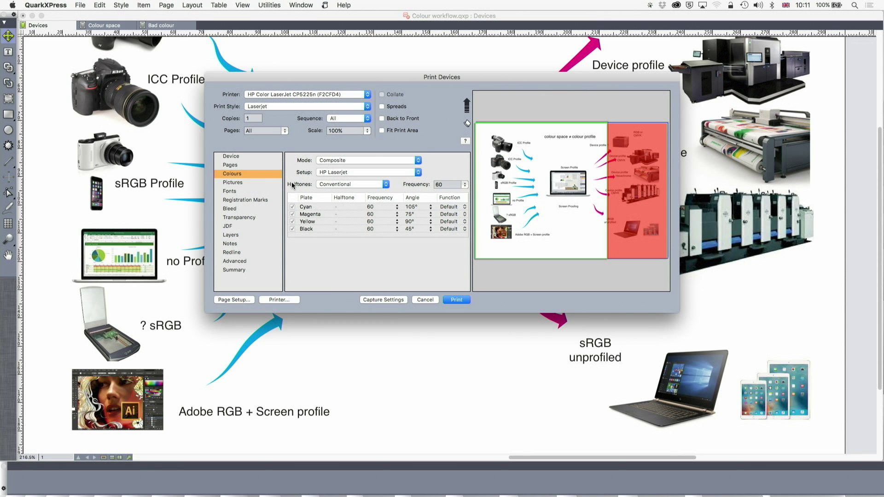
{"action": "left_click", "coordinate": [427, 298]}
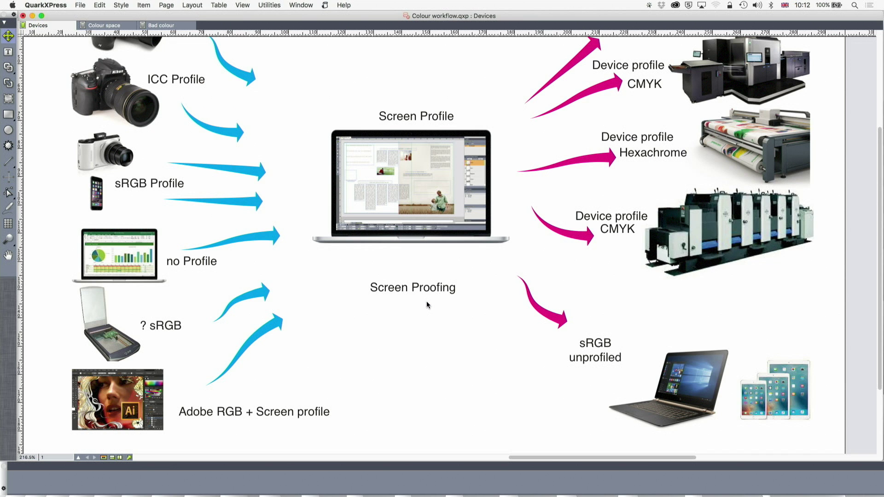
Zoom in on the circled off-colour group photo in the Bad colour layout, then zoom back out to the full grid
{"action": "left_click_drag", "start_coordinate": [280, 131], "coordinate": [290, 205]}
{"action": "scroll", "coordinate": [254, 160], "scroll_direction": "up", "scroll_amount": 5}
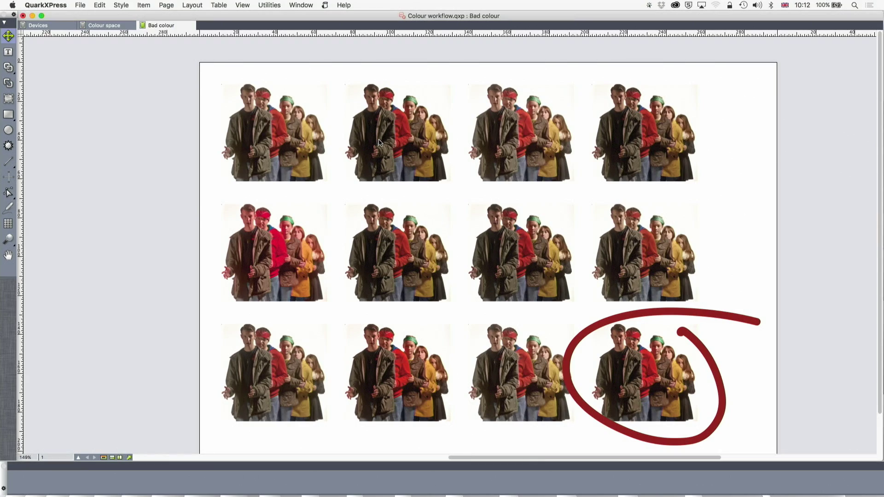
{"action": "scroll", "coordinate": [480, 194], "scroll_direction": "right", "scroll_amount": 1}
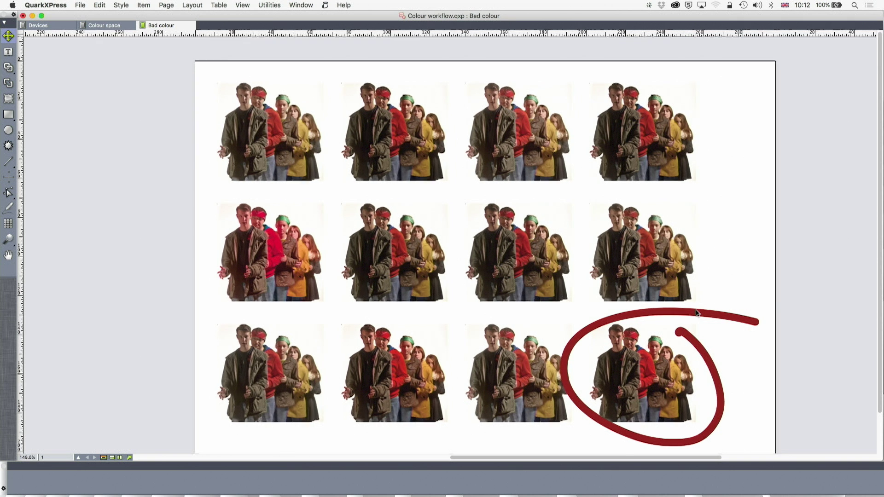
{"action": "scroll", "coordinate": [701, 306], "scroll_direction": "up", "scroll_amount": 5}
{"action": "scroll", "coordinate": [697, 313], "scroll_direction": "down", "scroll_amount": 3}
{"action": "scroll", "coordinate": [698, 313], "scroll_direction": "left", "scroll_amount": 10}
{"action": "scroll", "coordinate": [697, 313], "scroll_direction": "left", "scroll_amount": 6}
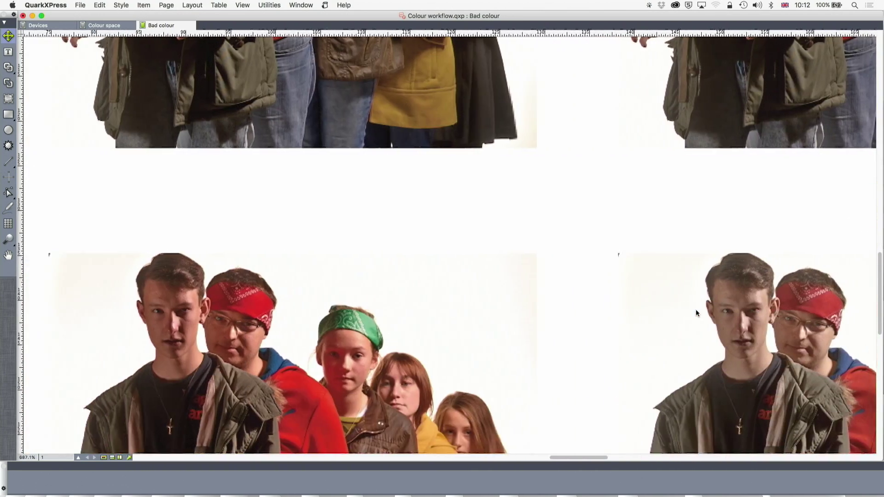
{"action": "scroll", "coordinate": [697, 313], "scroll_direction": "up", "scroll_amount": 2}
{"action": "scroll", "coordinate": [696, 312], "scroll_direction": "down", "scroll_amount": 5}
{"action": "scroll", "coordinate": [696, 312], "scroll_direction": "up", "scroll_amount": 1}
{"action": "scroll", "coordinate": [696, 314], "scroll_direction": "down", "scroll_amount": 3}
{"action": "scroll", "coordinate": [696, 313], "scroll_direction": "up", "scroll_amount": 5}
{"action": "scroll", "coordinate": [697, 314], "scroll_direction": "right", "scroll_amount": 10}
{"action": "scroll", "coordinate": [697, 313], "scroll_direction": "right", "scroll_amount": 5}
{"action": "scroll", "coordinate": [697, 313], "scroll_direction": "left", "scroll_amount": 5}
{"action": "scroll", "coordinate": [697, 313], "scroll_direction": "right", "scroll_amount": 7}
{"action": "scroll", "coordinate": [697, 313], "scroll_direction": "down", "scroll_amount": 5}
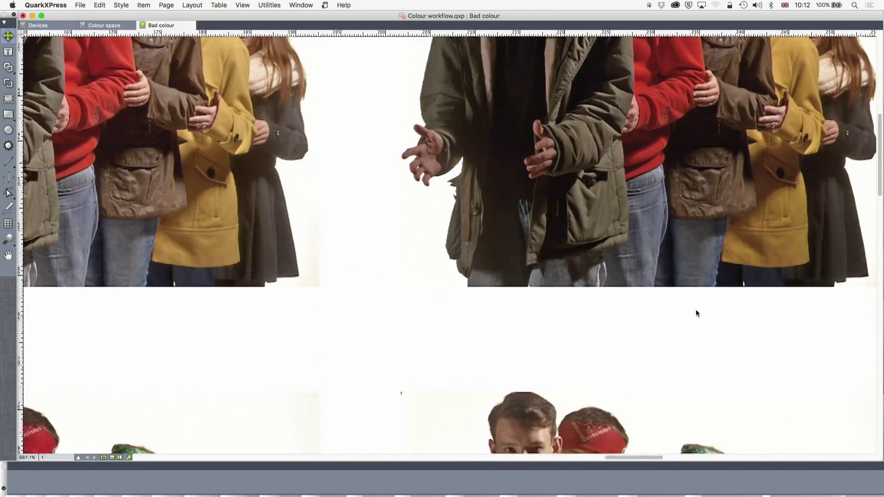
{"action": "scroll", "coordinate": [697, 313], "scroll_direction": "up", "scroll_amount": 5}
{"action": "scroll", "coordinate": [697, 313], "scroll_direction": "down", "scroll_amount": 5}
{"action": "scroll", "coordinate": [697, 313], "scroll_direction": "up", "scroll_amount": 5}
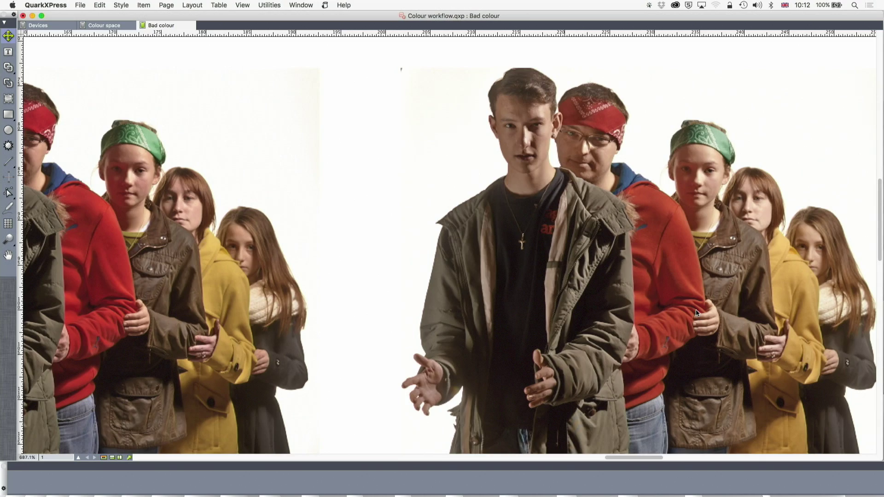
{"action": "scroll", "coordinate": [696, 313], "scroll_direction": "up", "scroll_amount": 3}
{"action": "scroll", "coordinate": [696, 313], "scroll_direction": "down", "scroll_amount": 10}
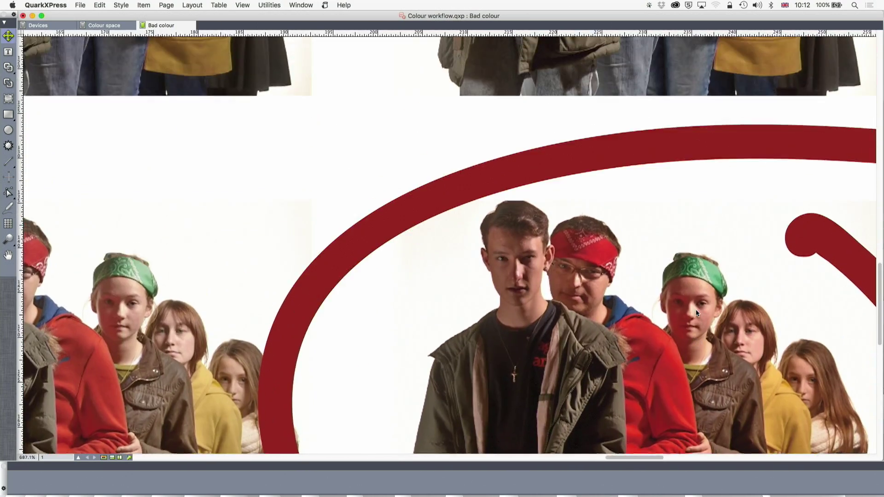
{"action": "scroll", "coordinate": [696, 313], "scroll_direction": "down", "scroll_amount": 10}
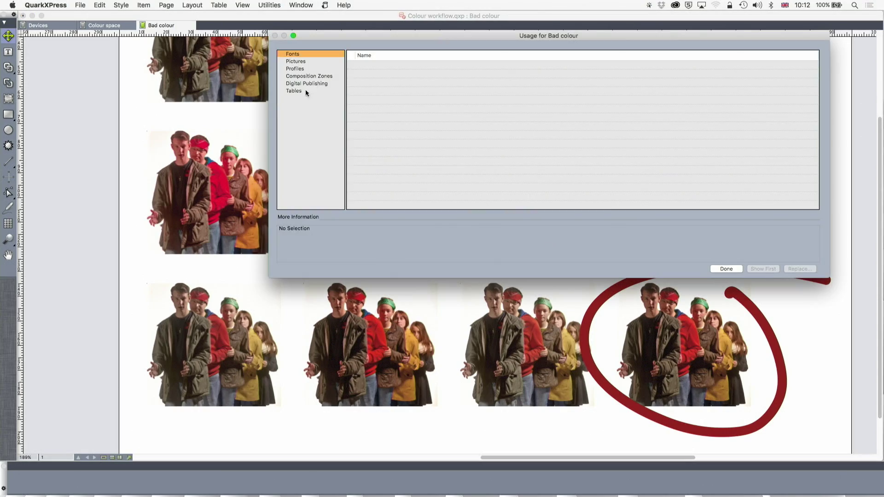
In Usage > Profiles, find and show the TIFF picture that uses ProPhoto RGB
{"action": "left_click", "coordinate": [302, 69]}
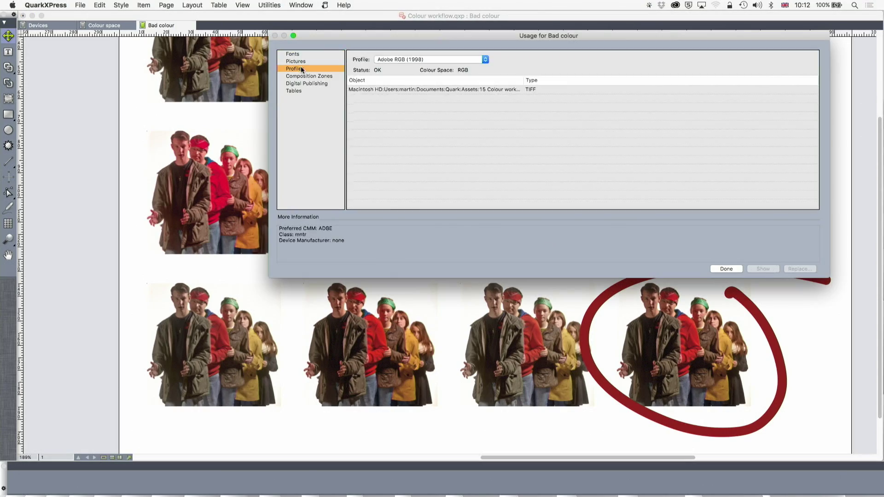
{"action": "left_click", "coordinate": [403, 60]}
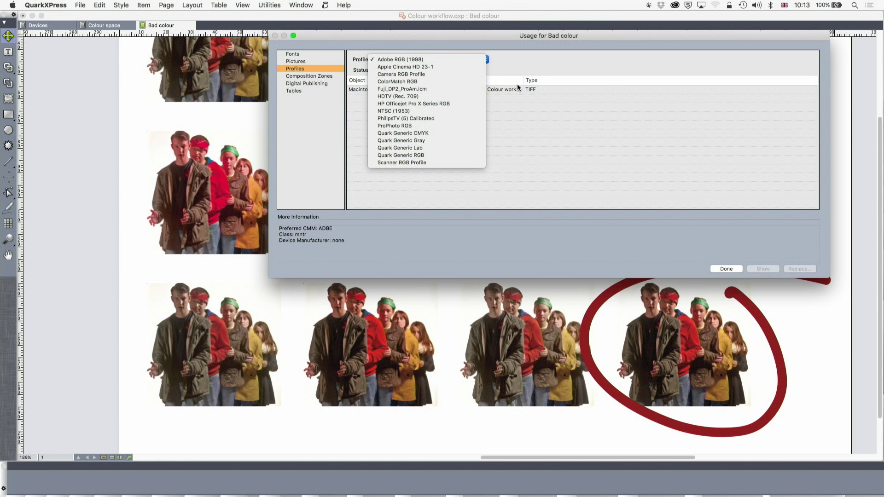
{"action": "left_click", "coordinate": [442, 127]}
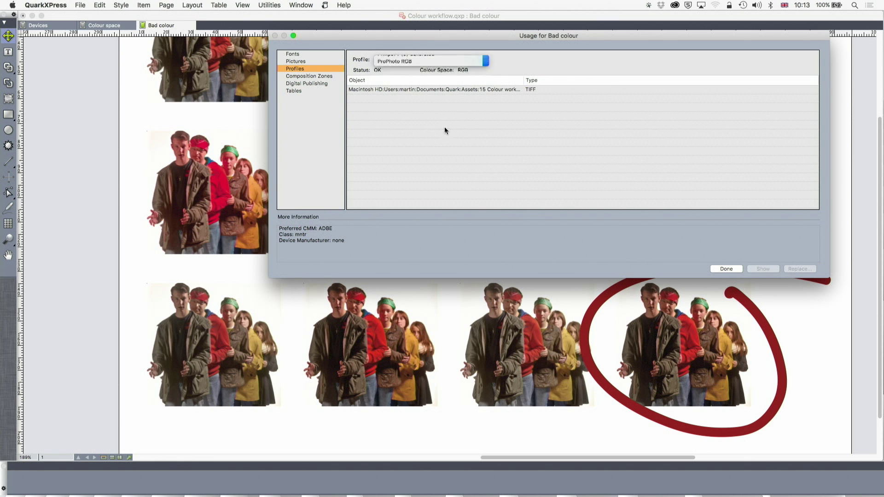
{"action": "left_click", "coordinate": [461, 90]}
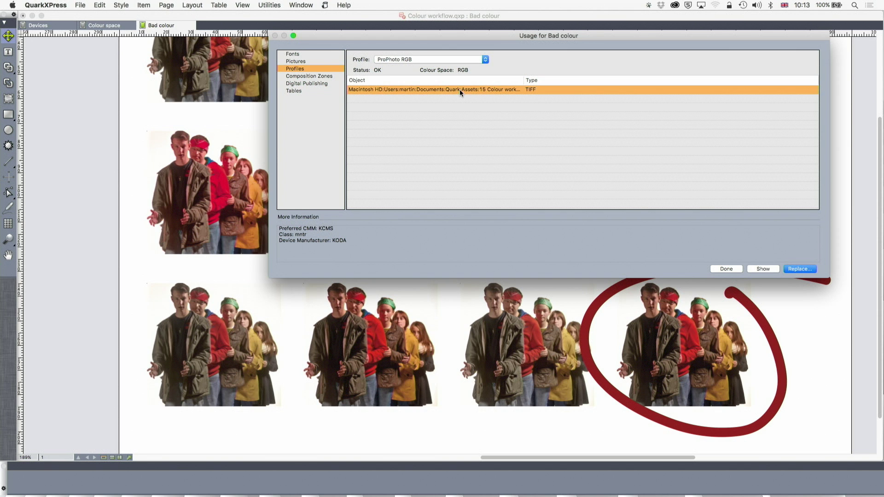
{"action": "left_click", "coordinate": [757, 270]}
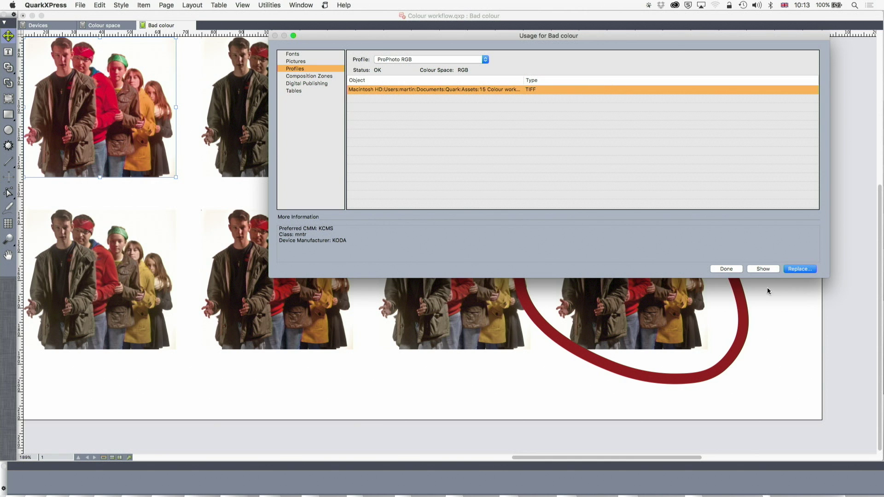
Replace that picture's ProPhoto RGB profile with Adobe RGB (1998) and close the Usage dialog
{"action": "double_click", "coordinate": [458, 89]}
{"action": "left_click", "coordinate": [395, 91]}
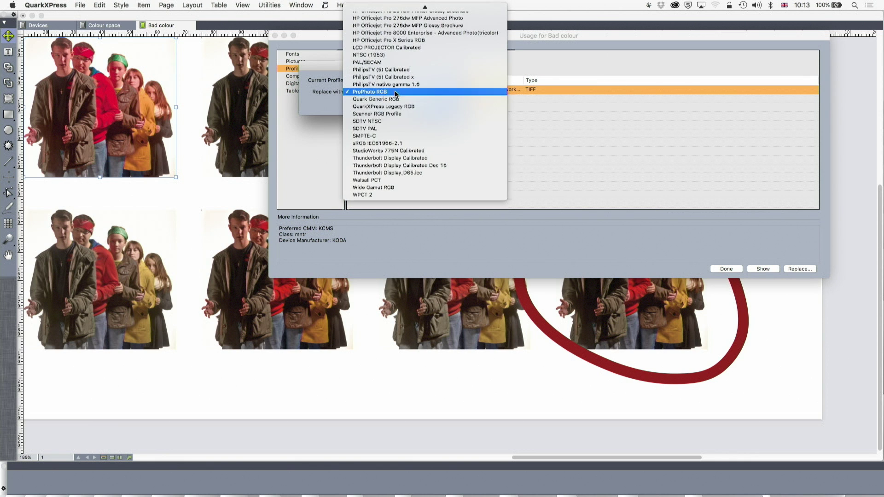
{"action": "mouse_move", "coordinate": [414, 5]}
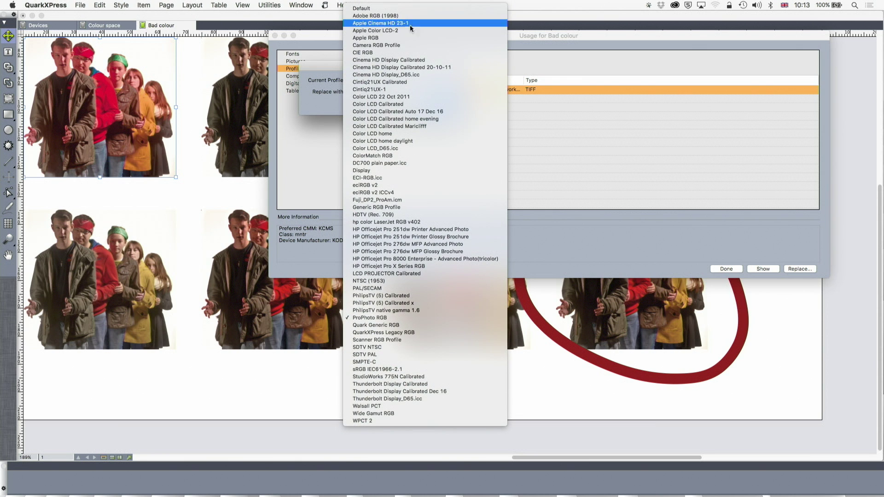
{"action": "left_click", "coordinate": [409, 16]}
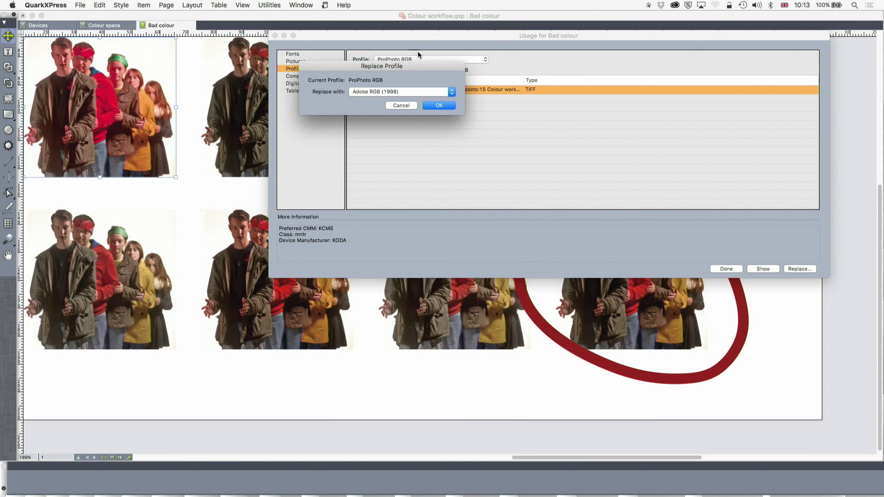
{"action": "left_click", "coordinate": [437, 108]}
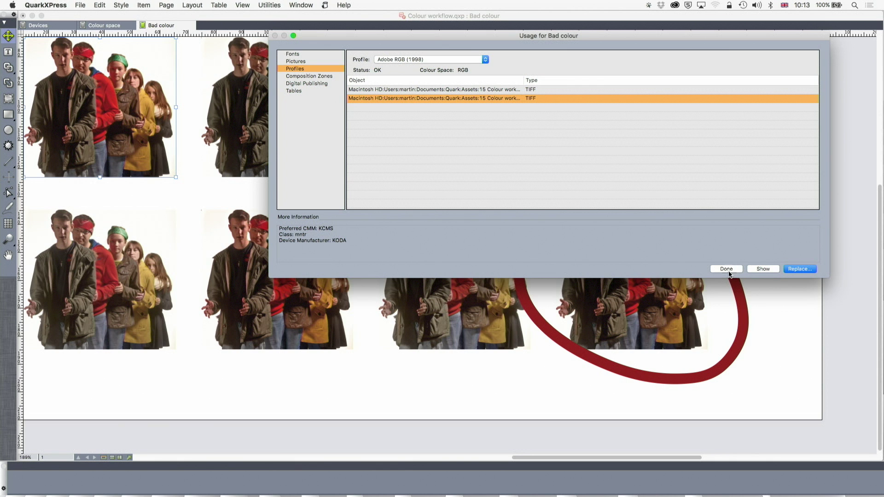
{"action": "left_click", "coordinate": [728, 269]}
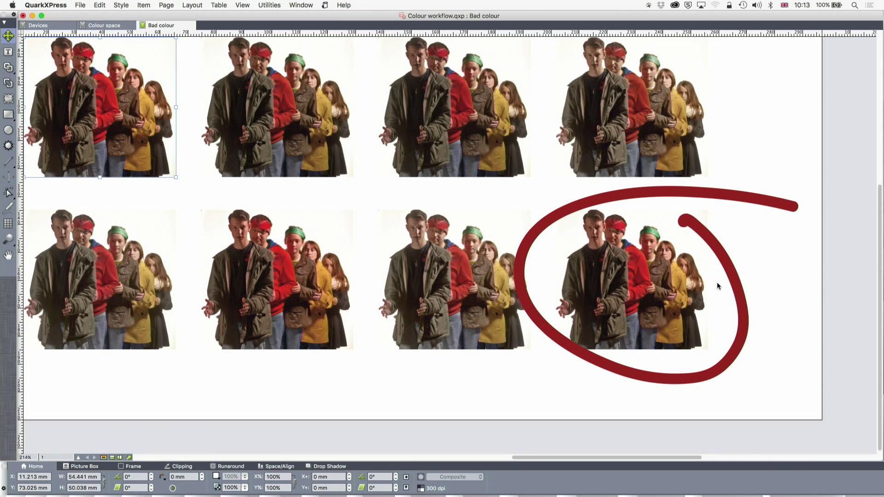